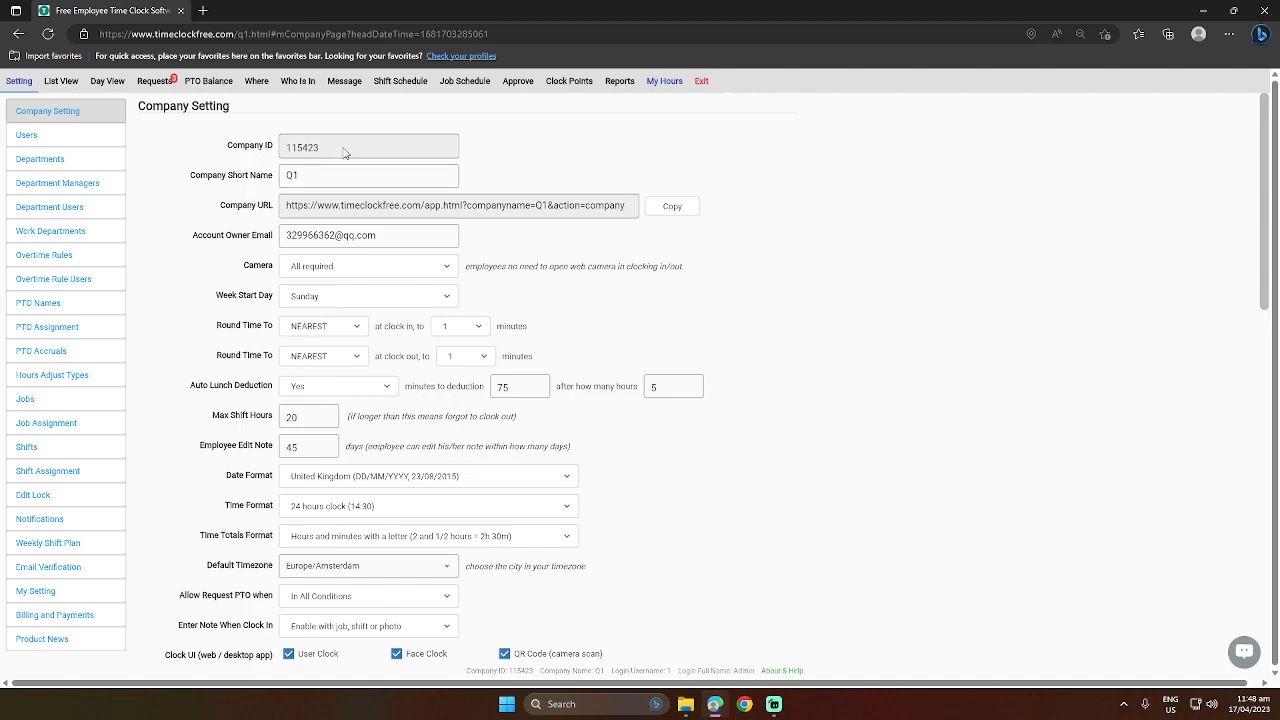
# Set the company's Camera option to Not required for clocking in and out.
pyautogui.click(305, 176)
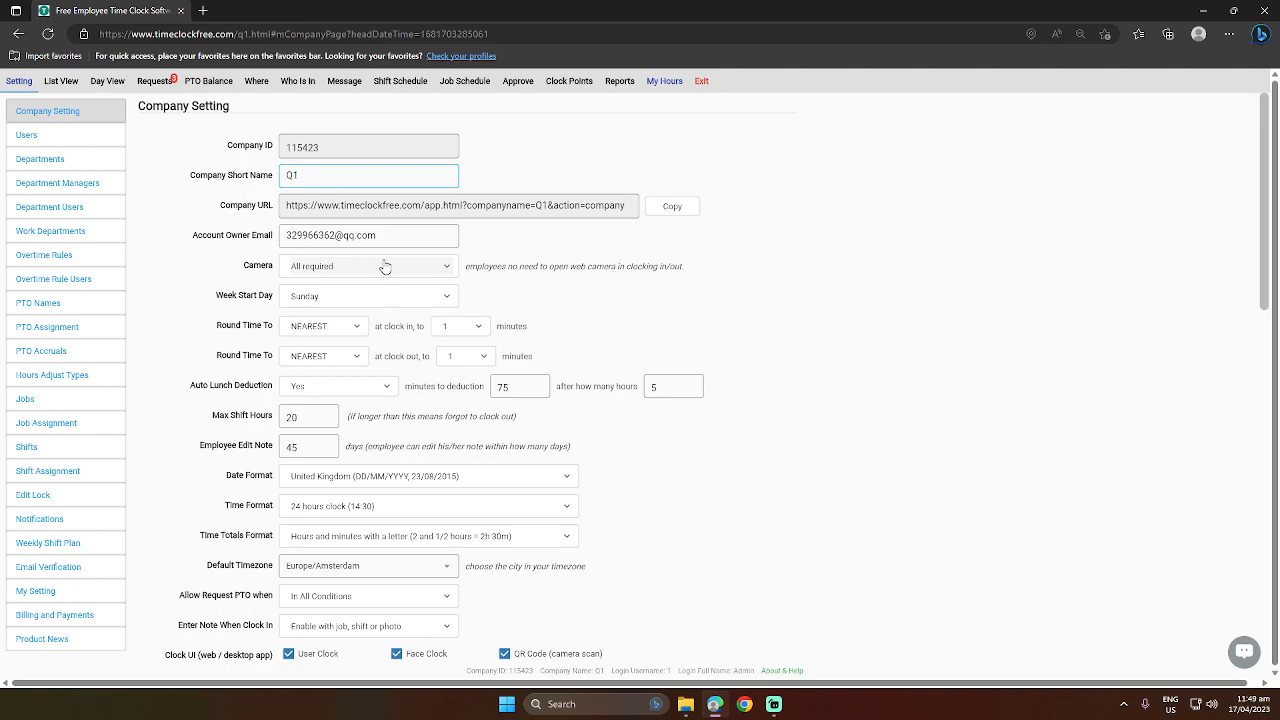
pyautogui.click(385, 266)
pyautogui.click(367, 233)
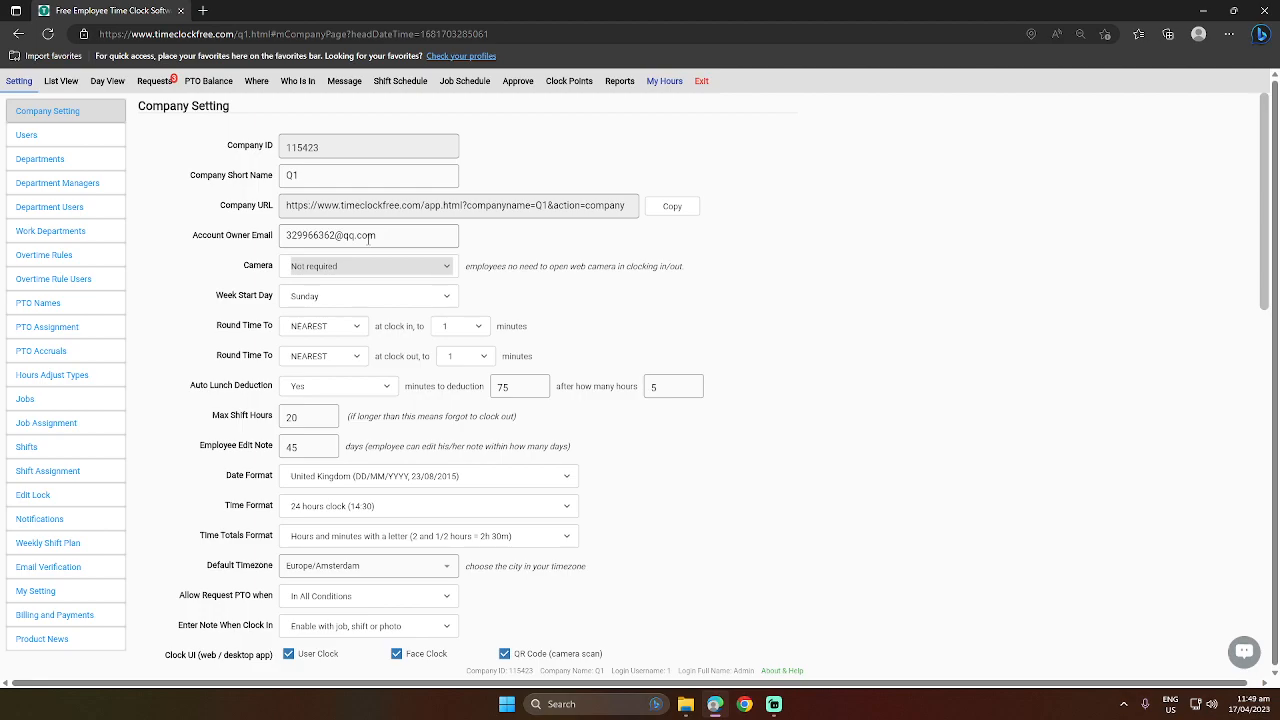
# Examine the choices for the week start day and for the clock-in and clock-out time rounding.
pyautogui.click(401, 297)
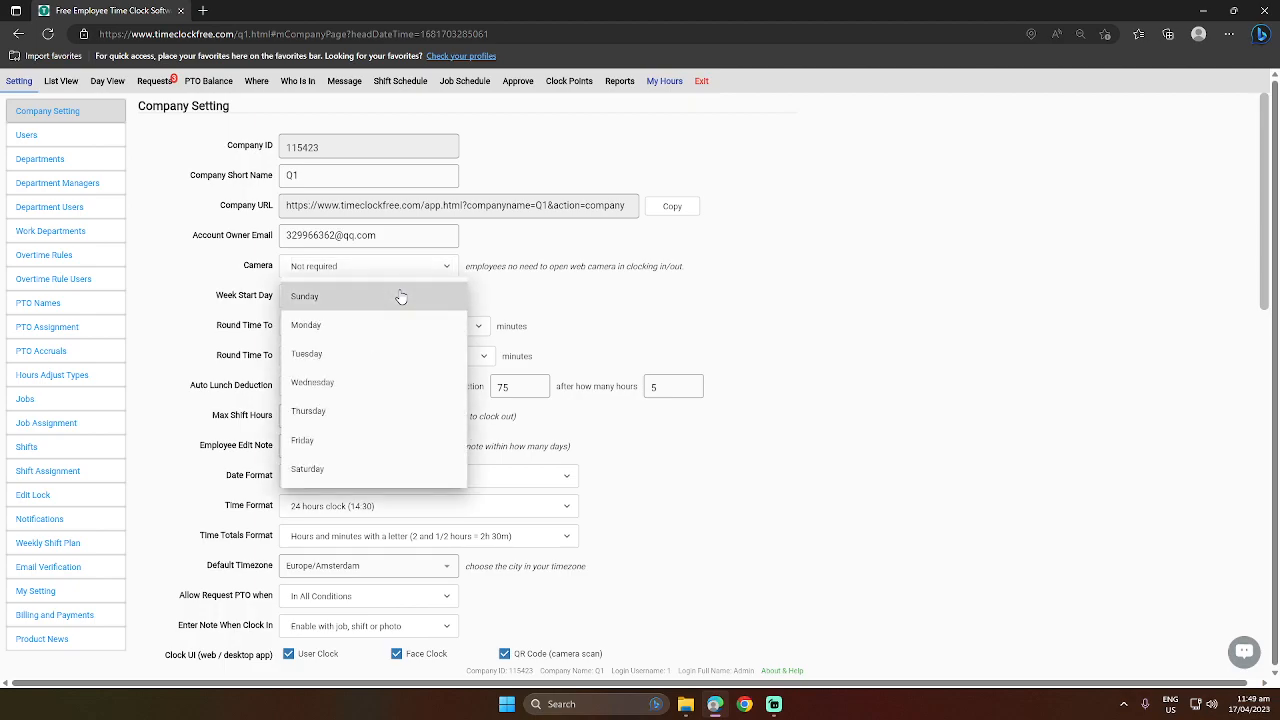
pyautogui.click(606, 330)
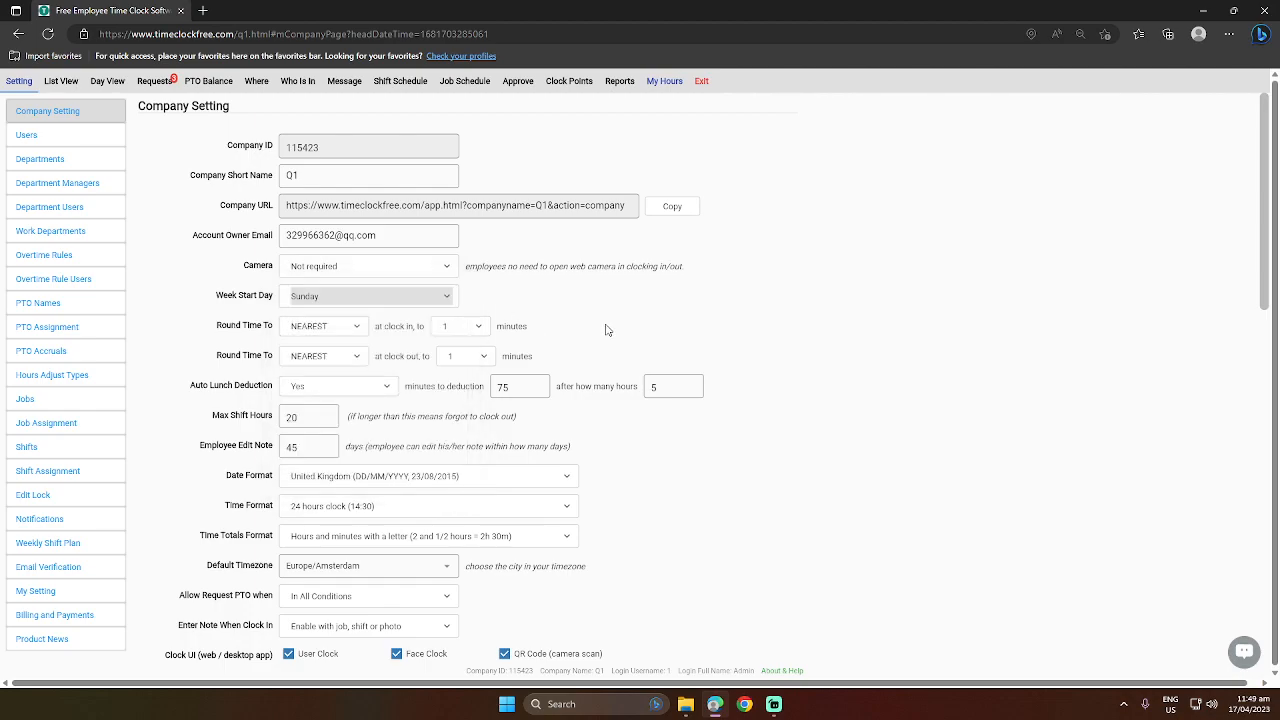
pyautogui.click(329, 331)
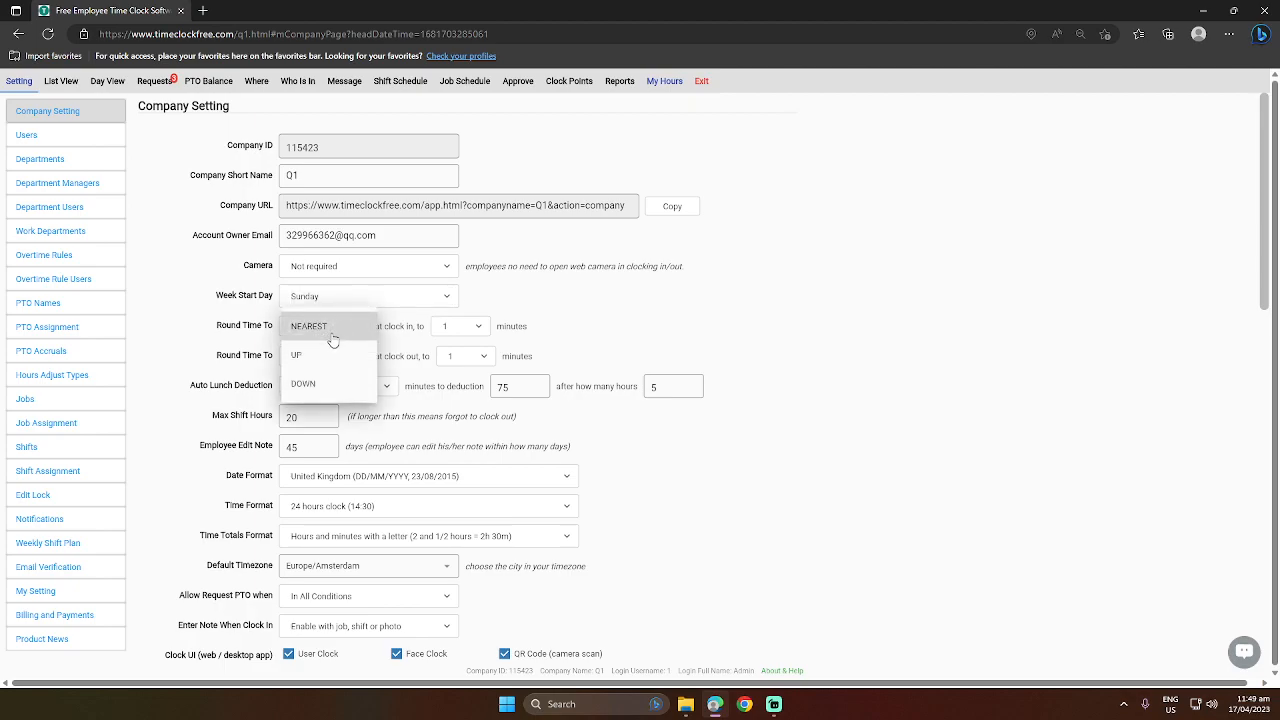
pyautogui.click(228, 352)
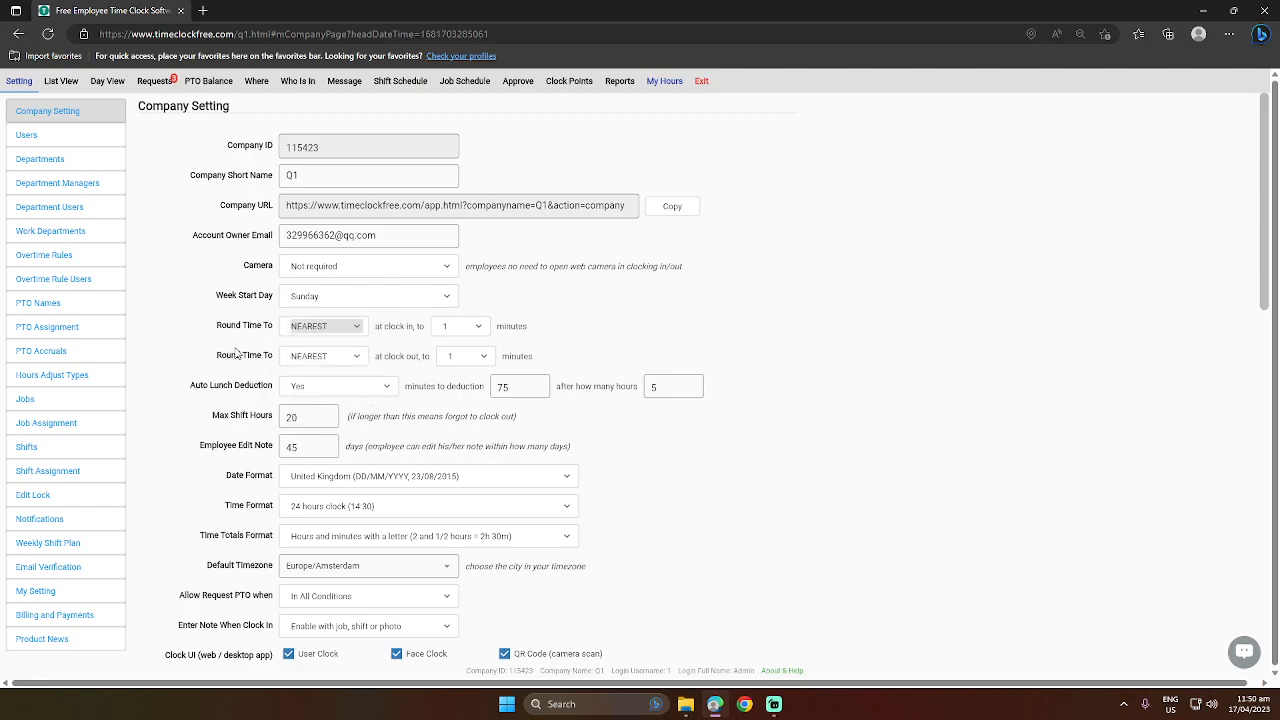
pyautogui.click(330, 356)
pyautogui.click(312, 356)
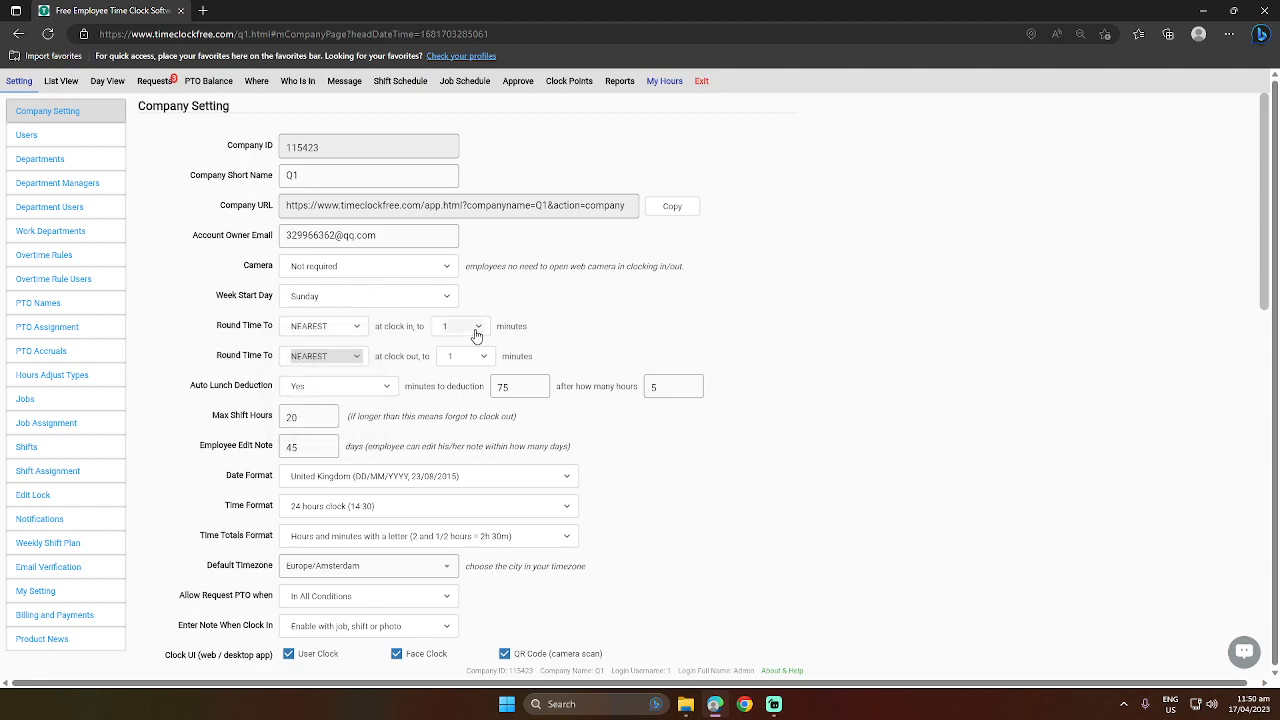
pyautogui.click(476, 335)
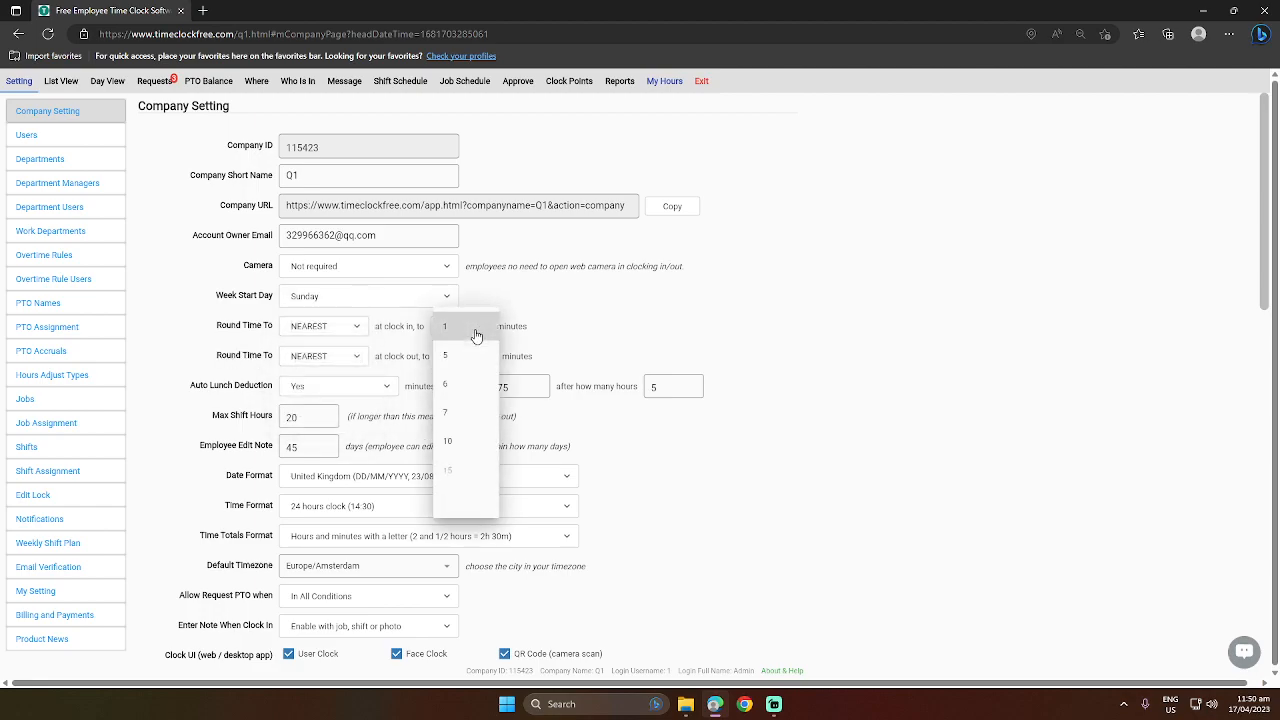
pyautogui.click(630, 334)
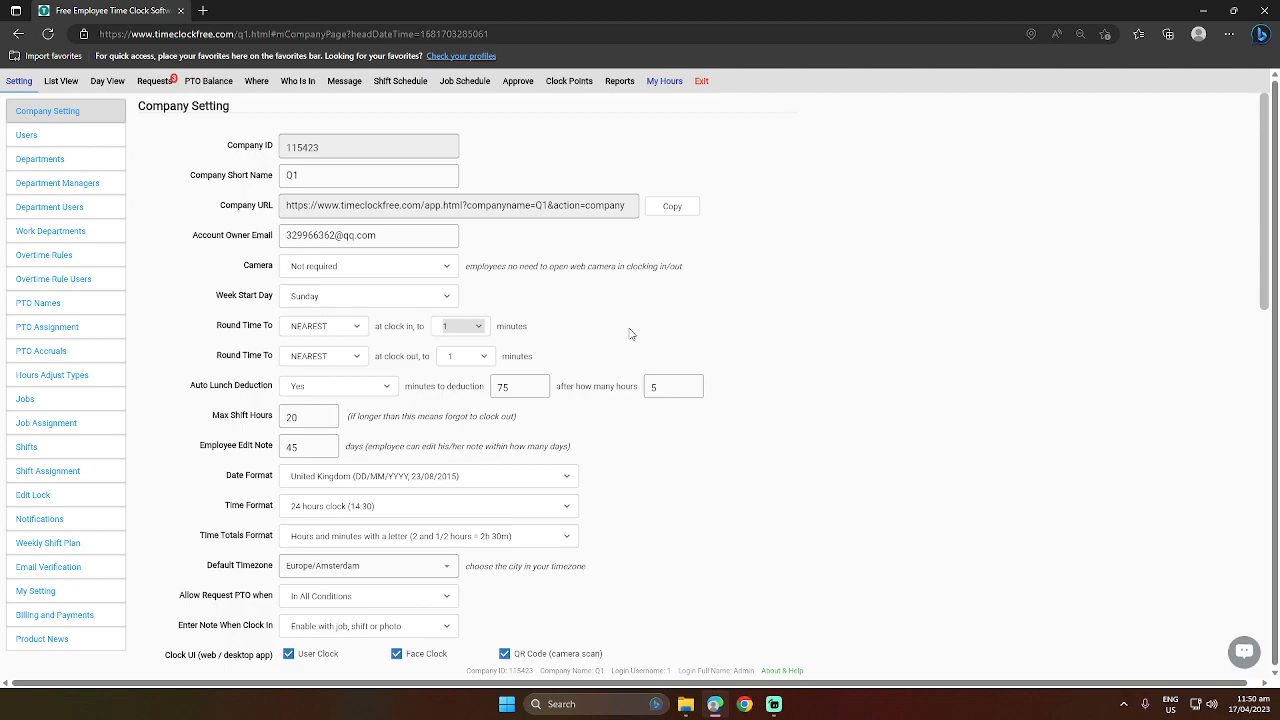
# Set the clock-in time rounding to UP, to 15 minutes.
pyautogui.click(310, 325)
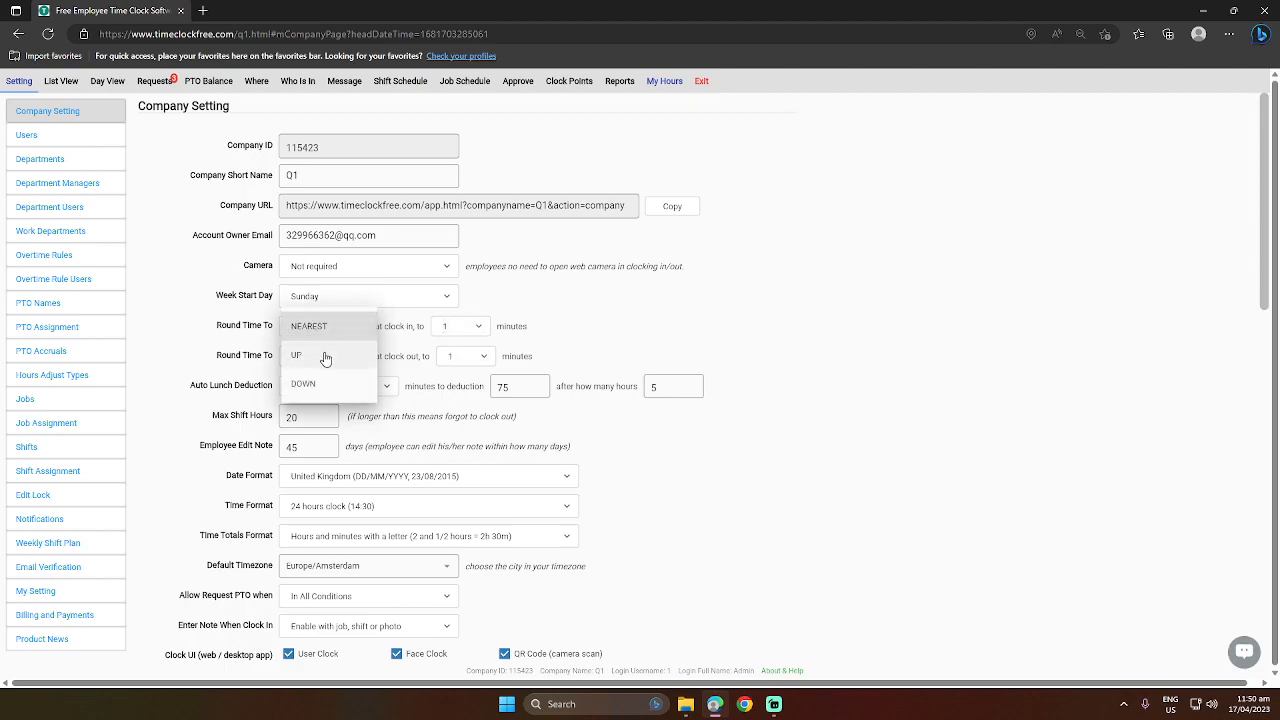
pyautogui.click(325, 357)
pyautogui.click(460, 326)
pyautogui.click(455, 474)
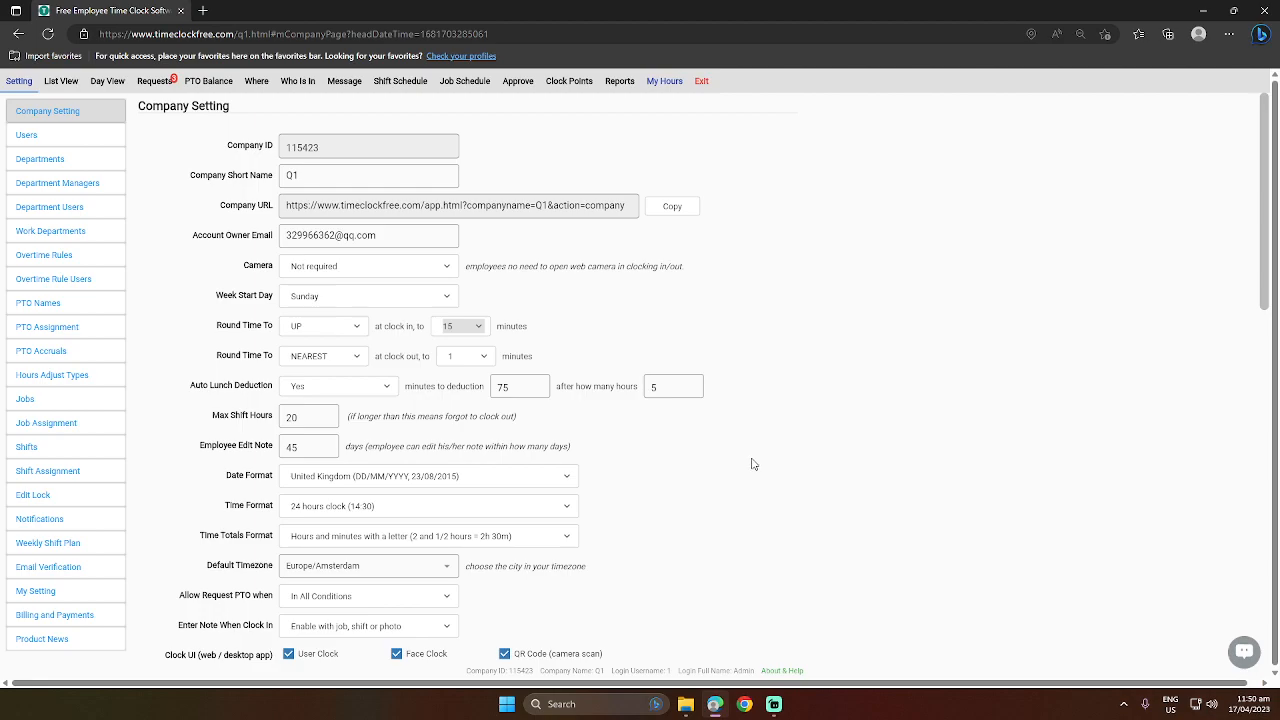
# Switch Auto Lunch Deduction to No and back to Yes.
pyautogui.click(315, 388)
pyautogui.click(316, 387)
pyautogui.click(315, 388)
pyautogui.click(334, 357)
pyautogui.click(340, 388)
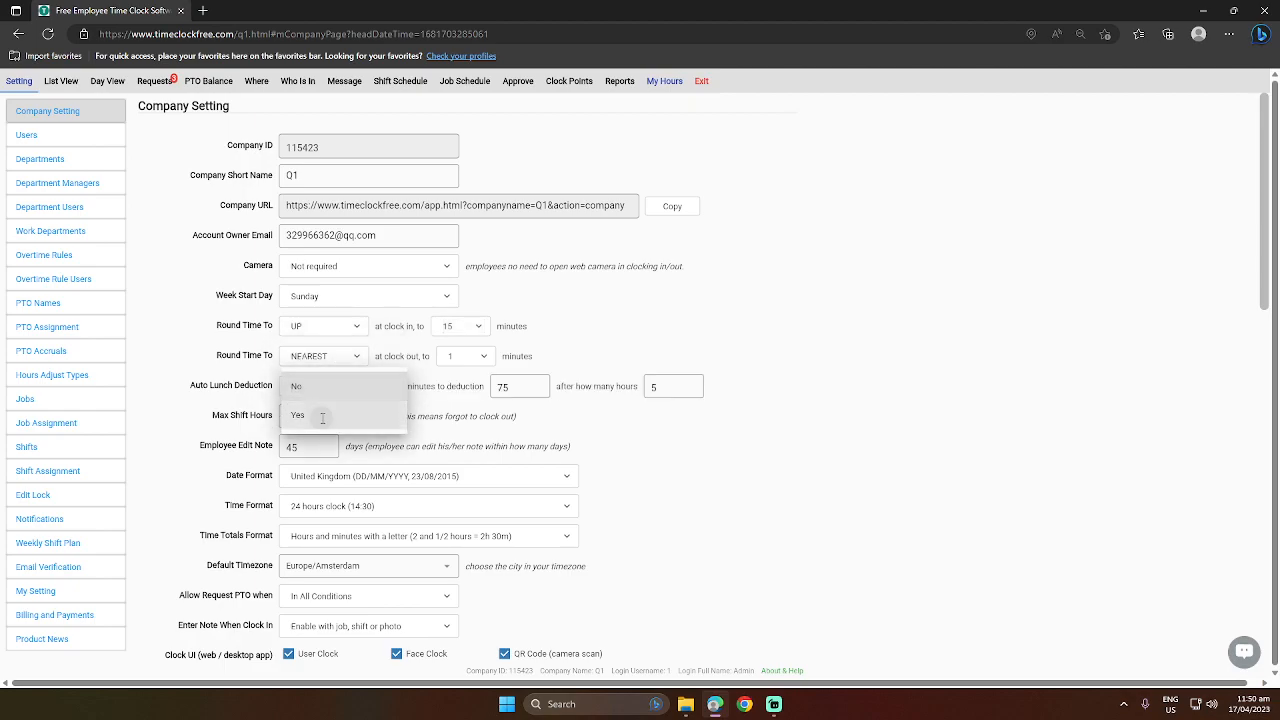
pyautogui.click(322, 417)
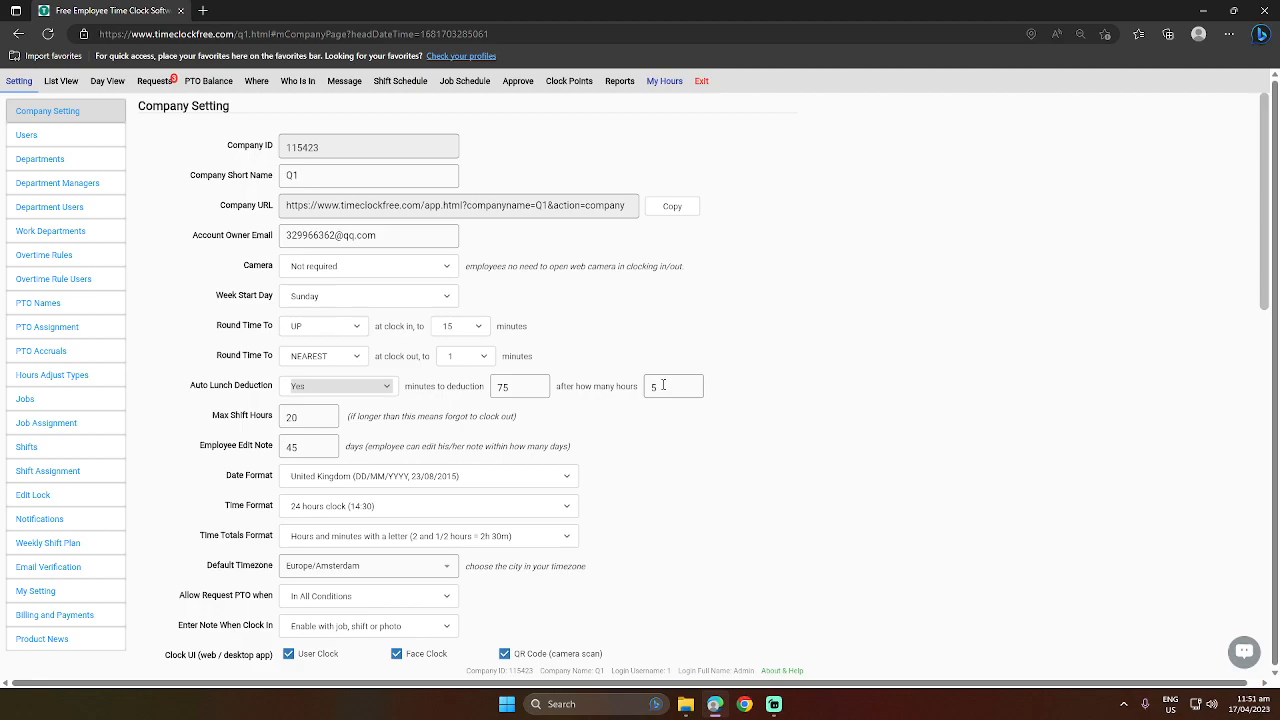
# Examine the maximum shift hours and the choices for the date, time and time totals formats.
pyautogui.scroll(-1, 663, 385)
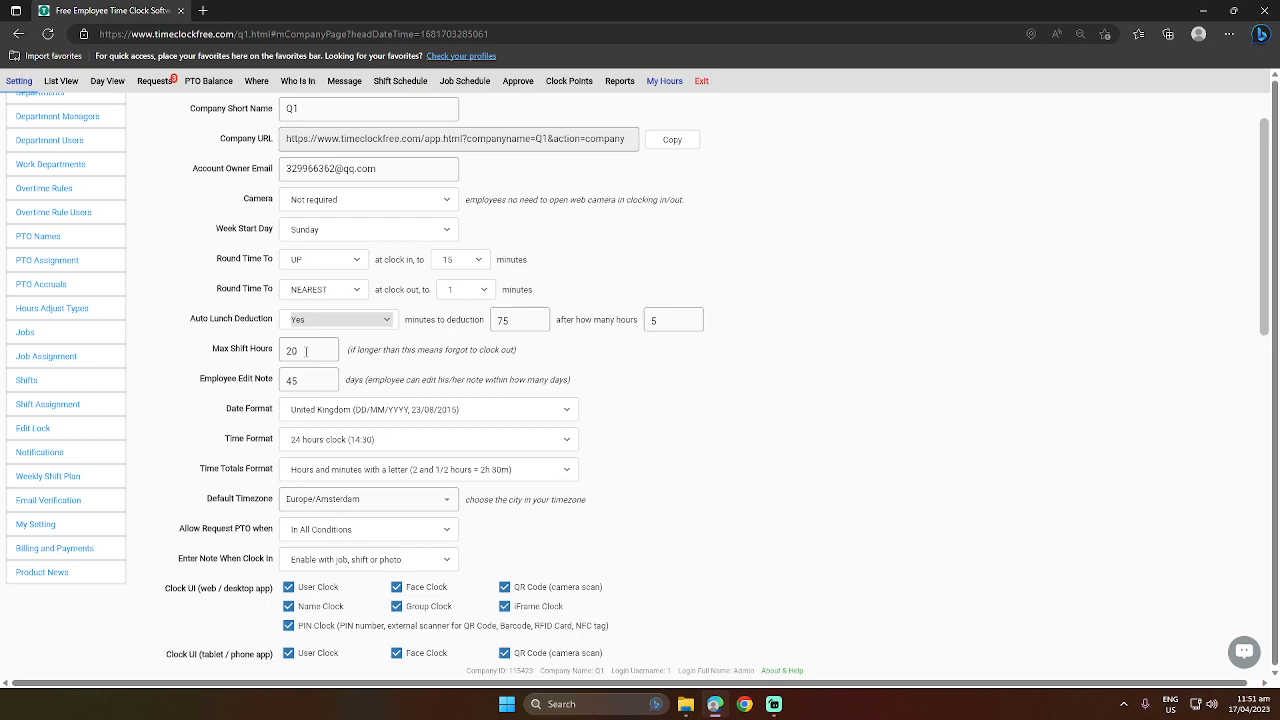
pyautogui.click(303, 350)
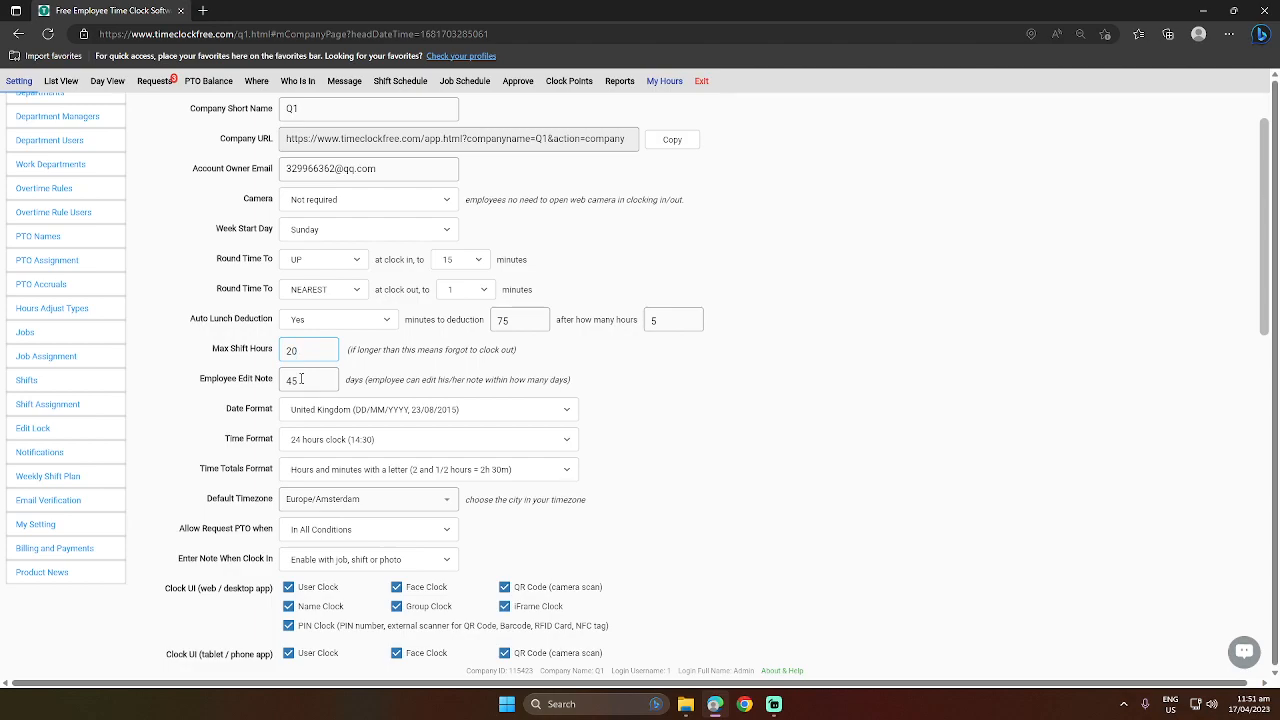
pyautogui.click(369, 416)
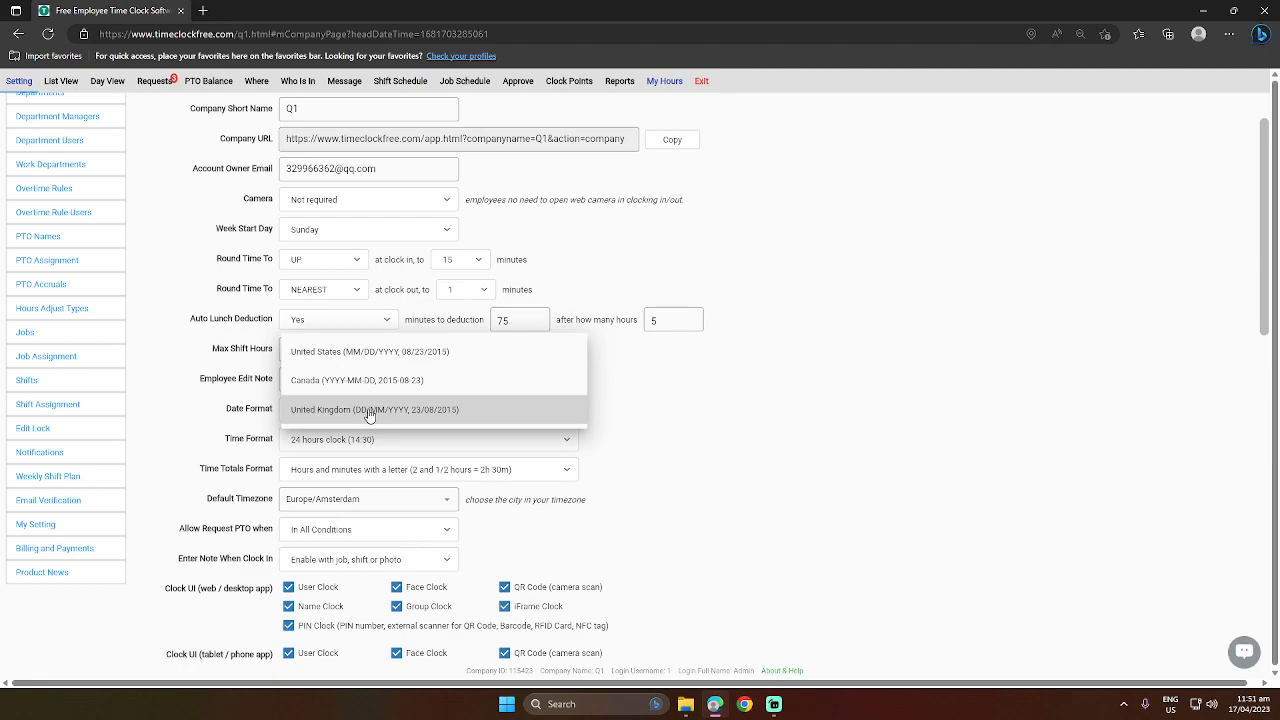
pyautogui.click(680, 466)
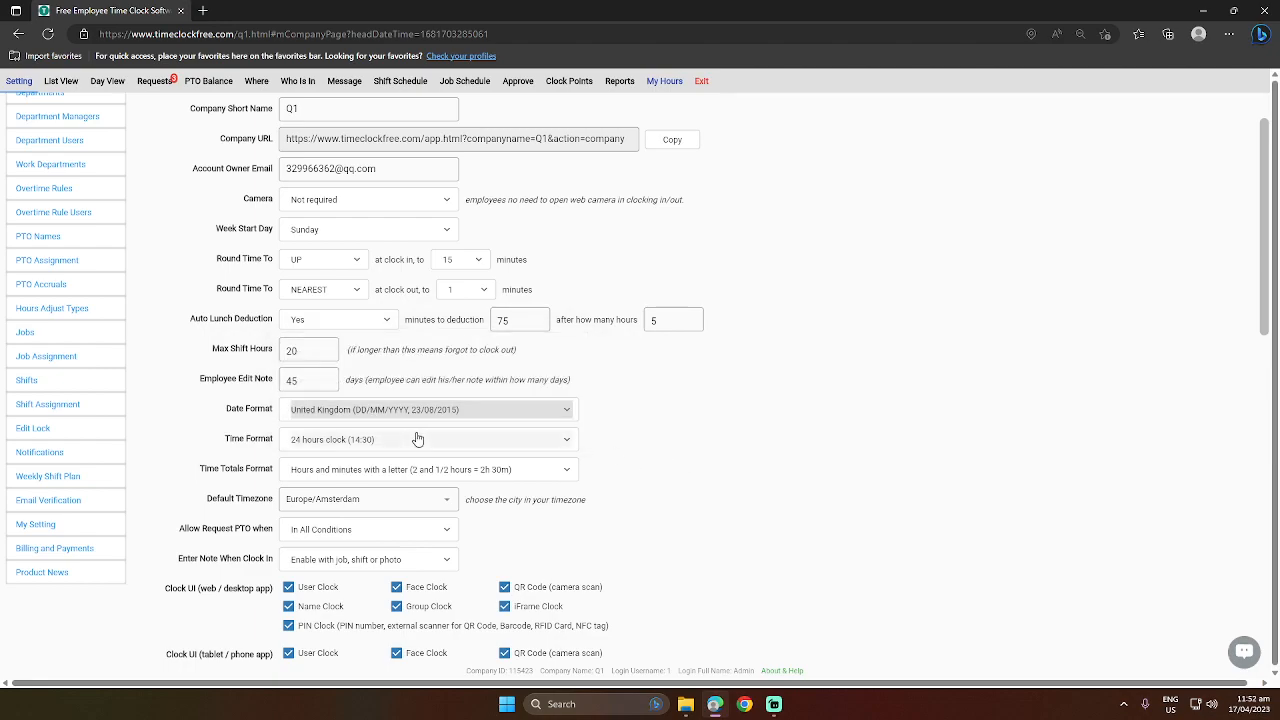
pyautogui.click(418, 440)
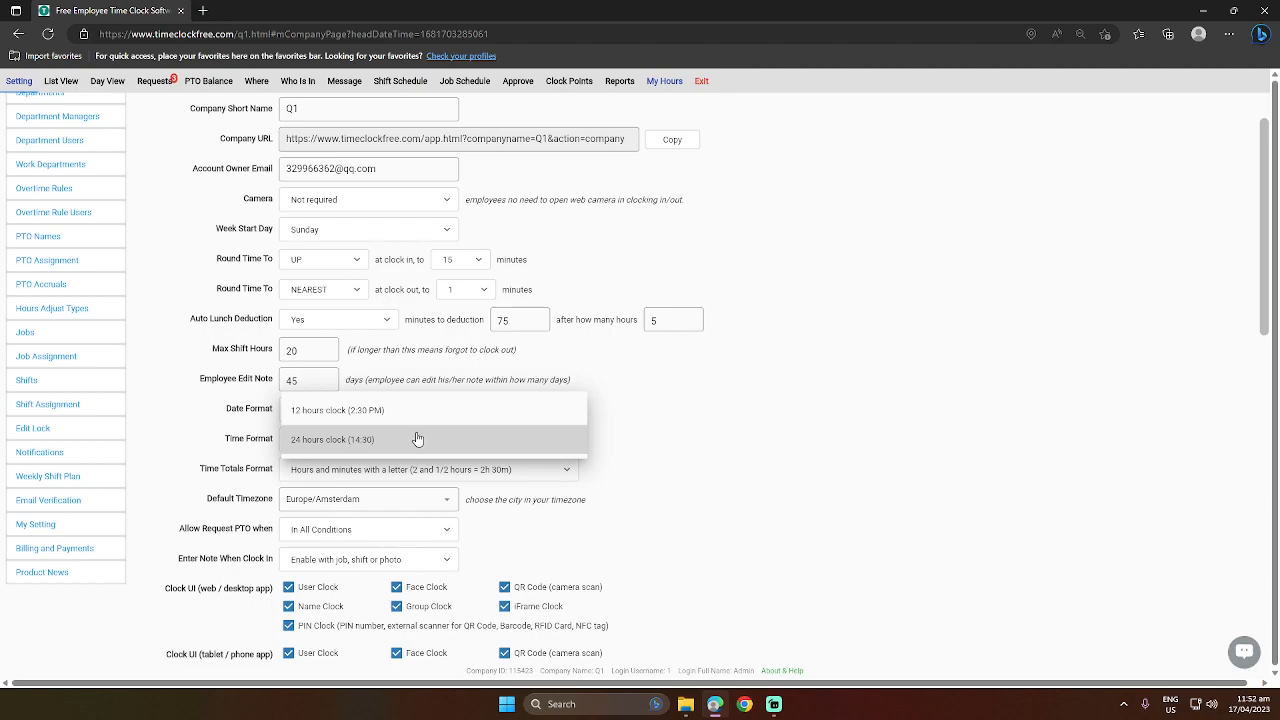
pyautogui.click(306, 438)
pyautogui.click(318, 476)
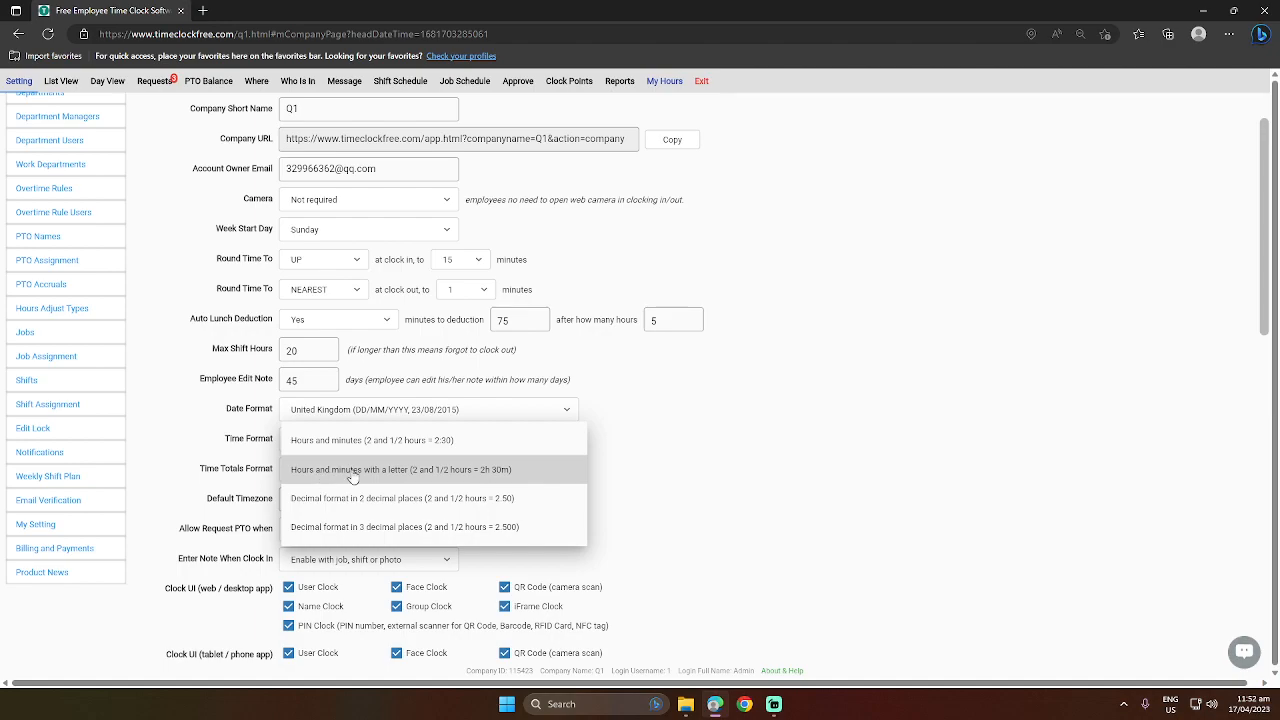
pyautogui.click(320, 479)
# Set the Allow Request PTO condition to Before Exceeding PTO Accruals.
pyautogui.scroll(-1, 738, 474)
pyautogui.scroll(-1, 738, 474)
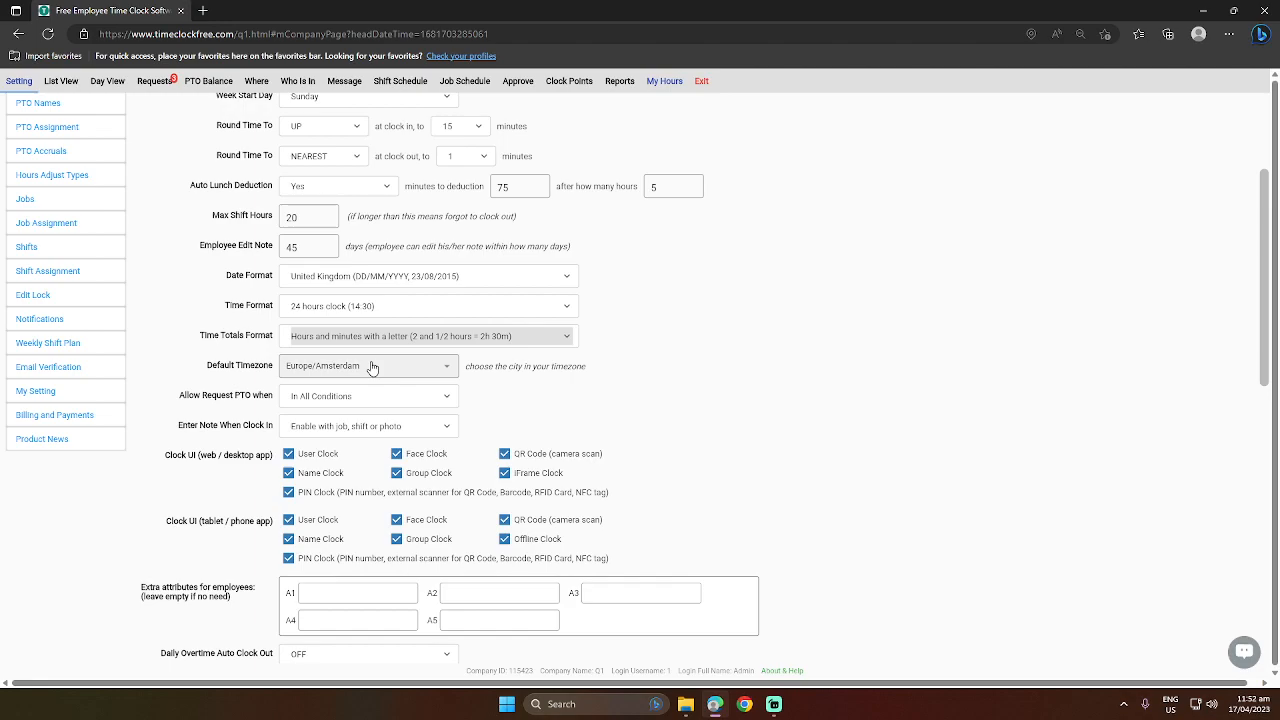
pyautogui.click(365, 397)
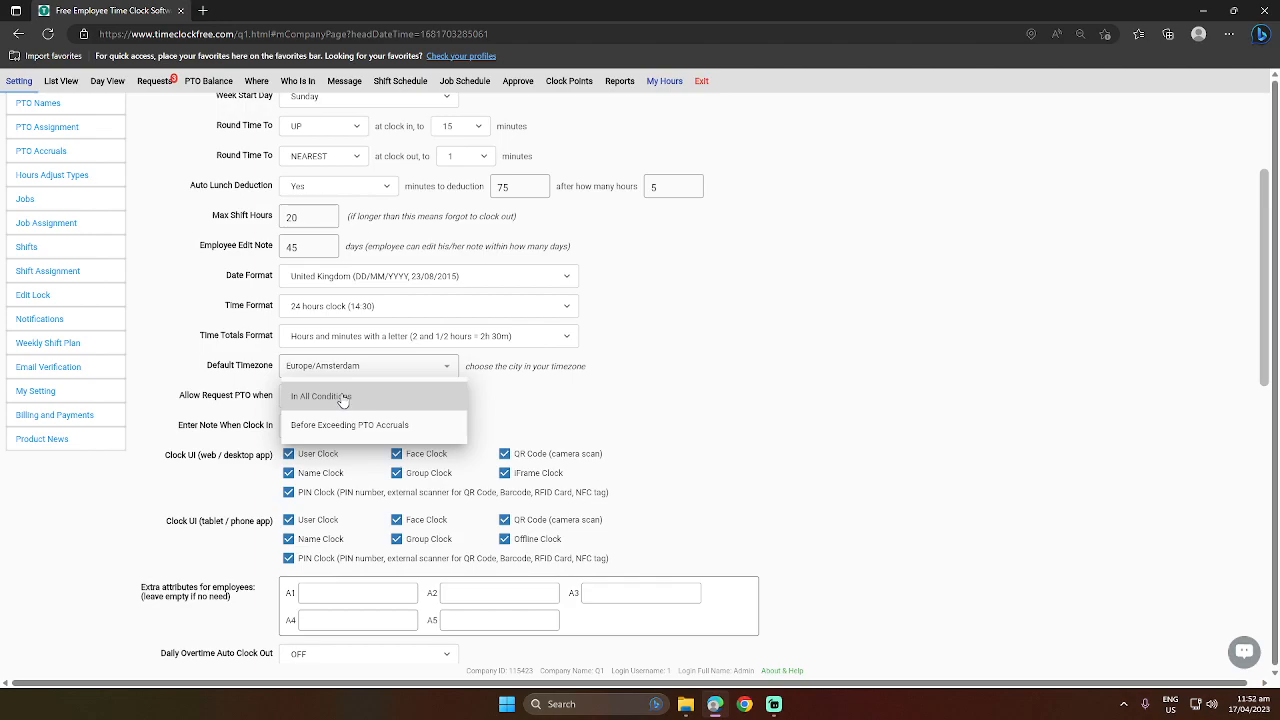
pyautogui.click(342, 397)
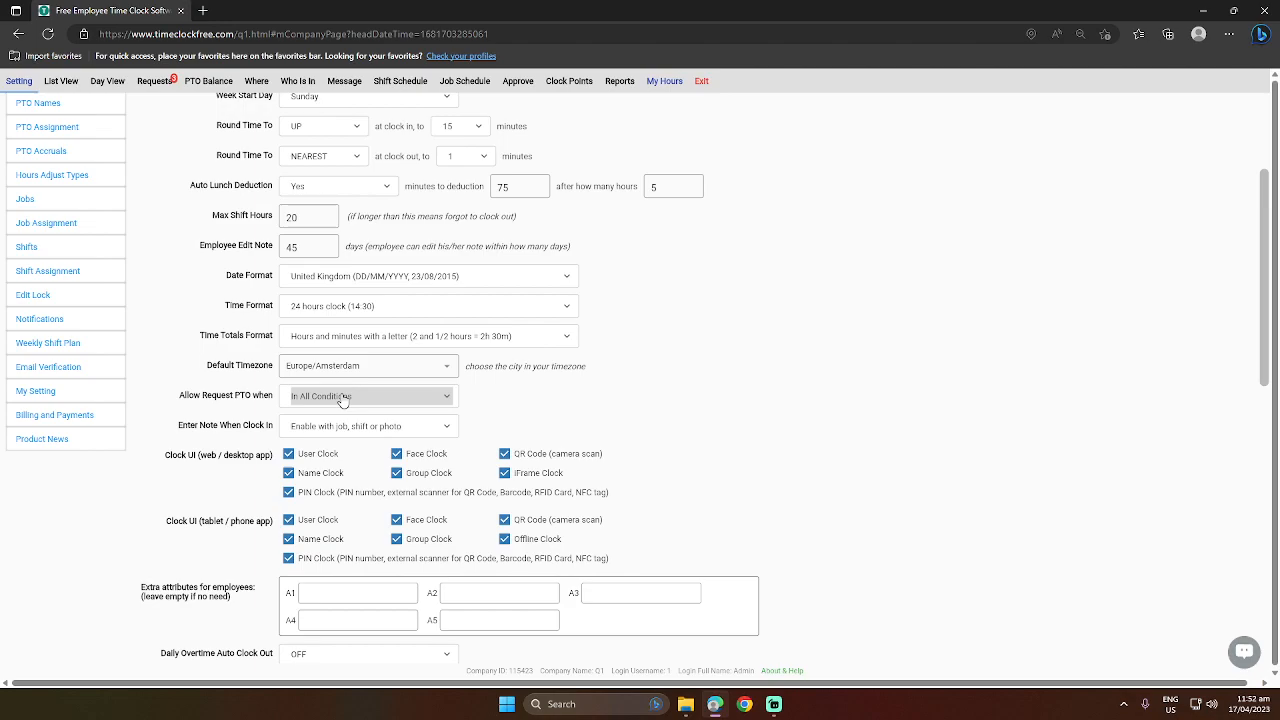
pyautogui.click(342, 397)
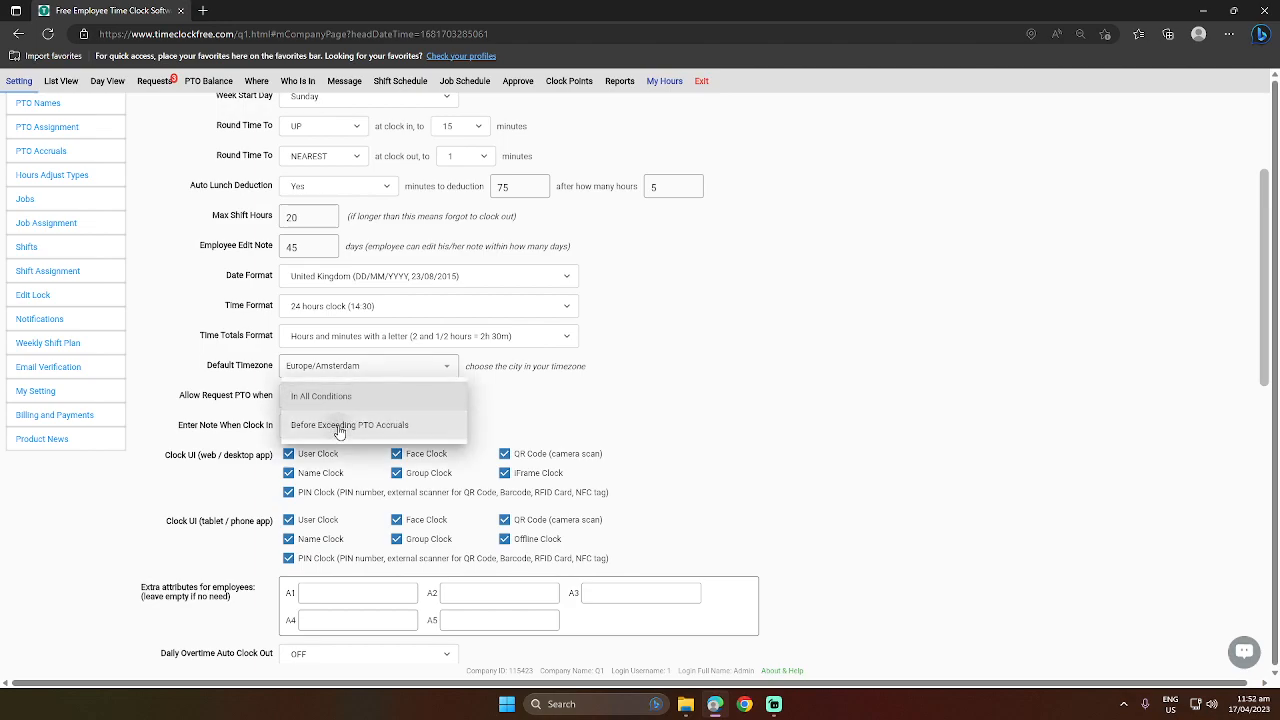
pyautogui.click(349, 423)
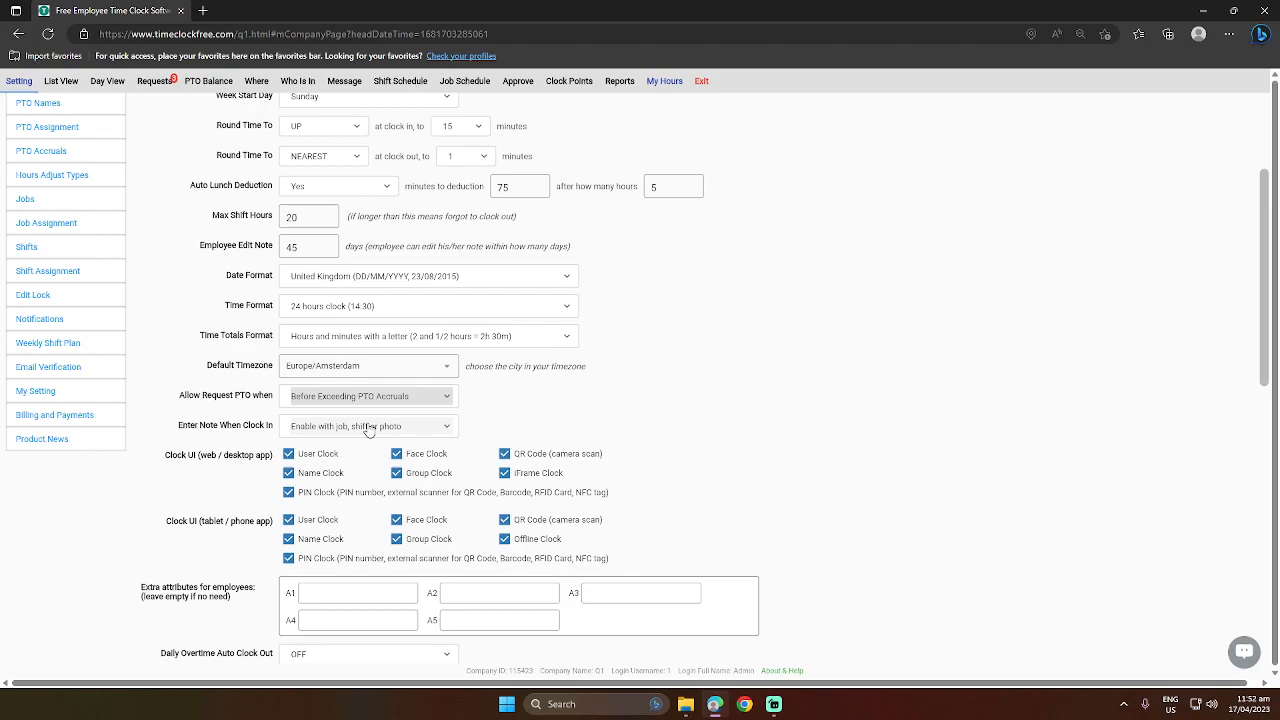
# Set Enter Note When Clock In to Enable in all cases.
pyautogui.scroll(-1, 603, 401)
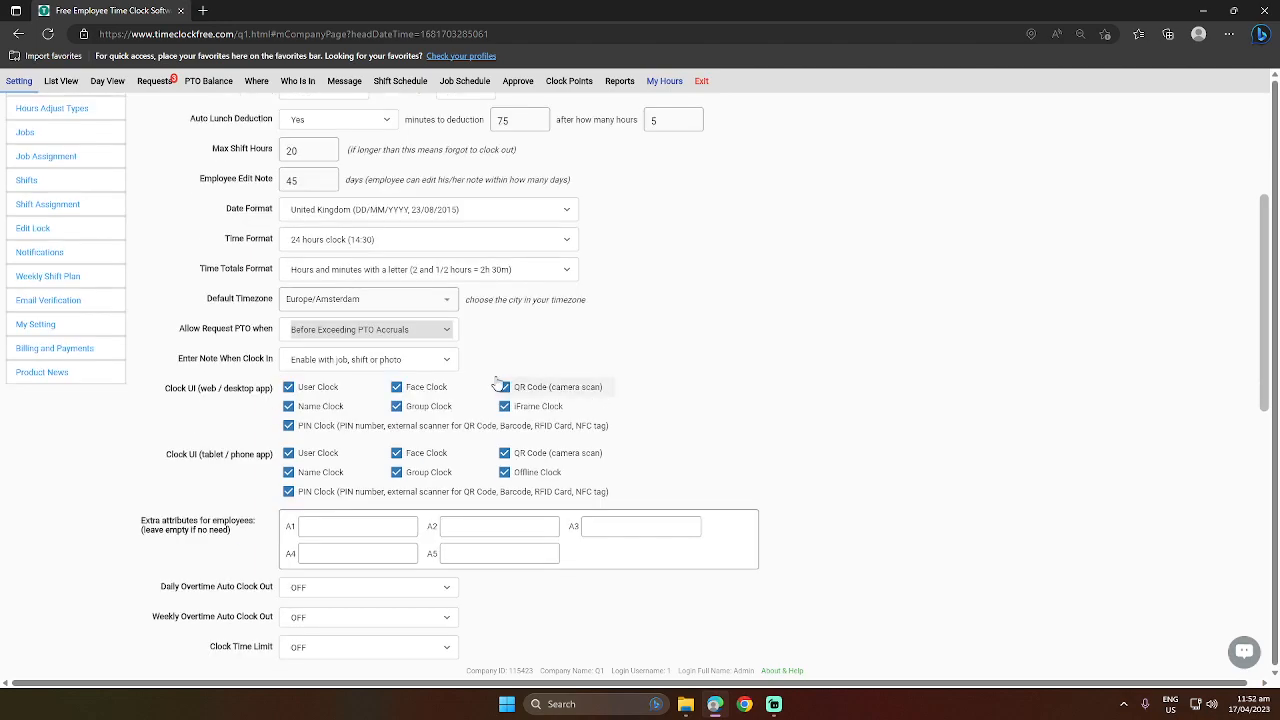
pyautogui.click(295, 362)
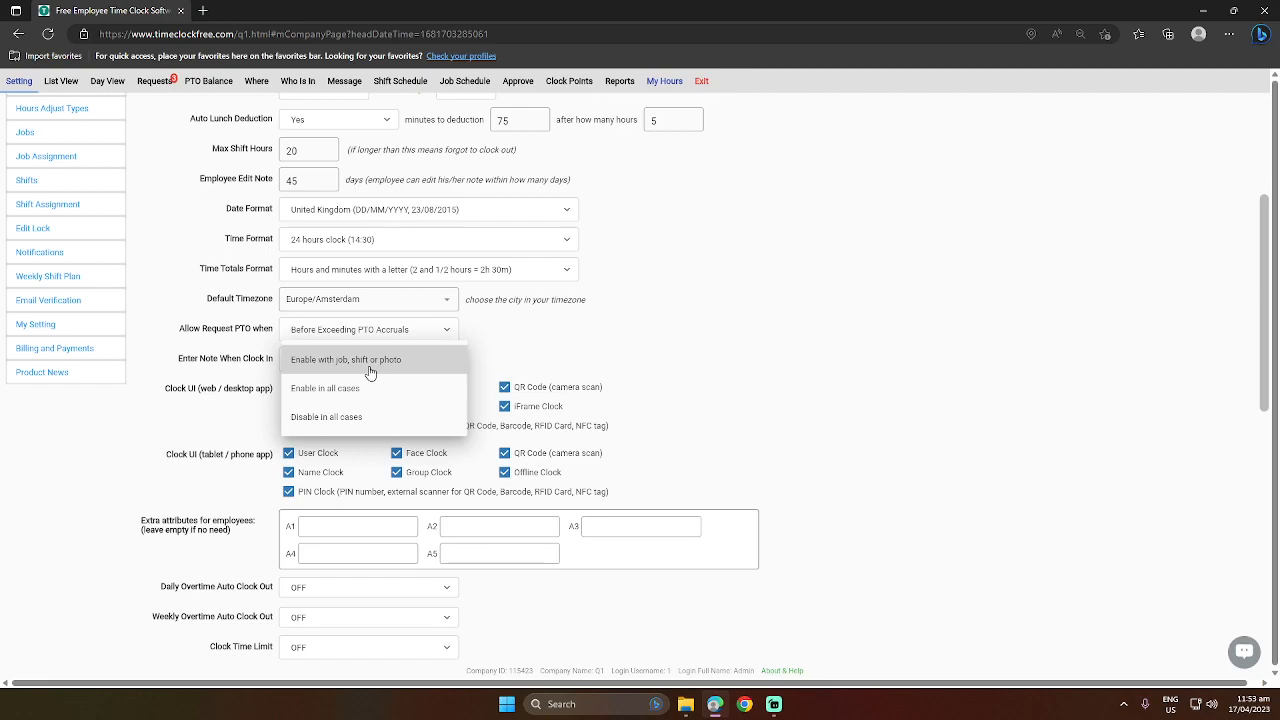
pyautogui.click(364, 390)
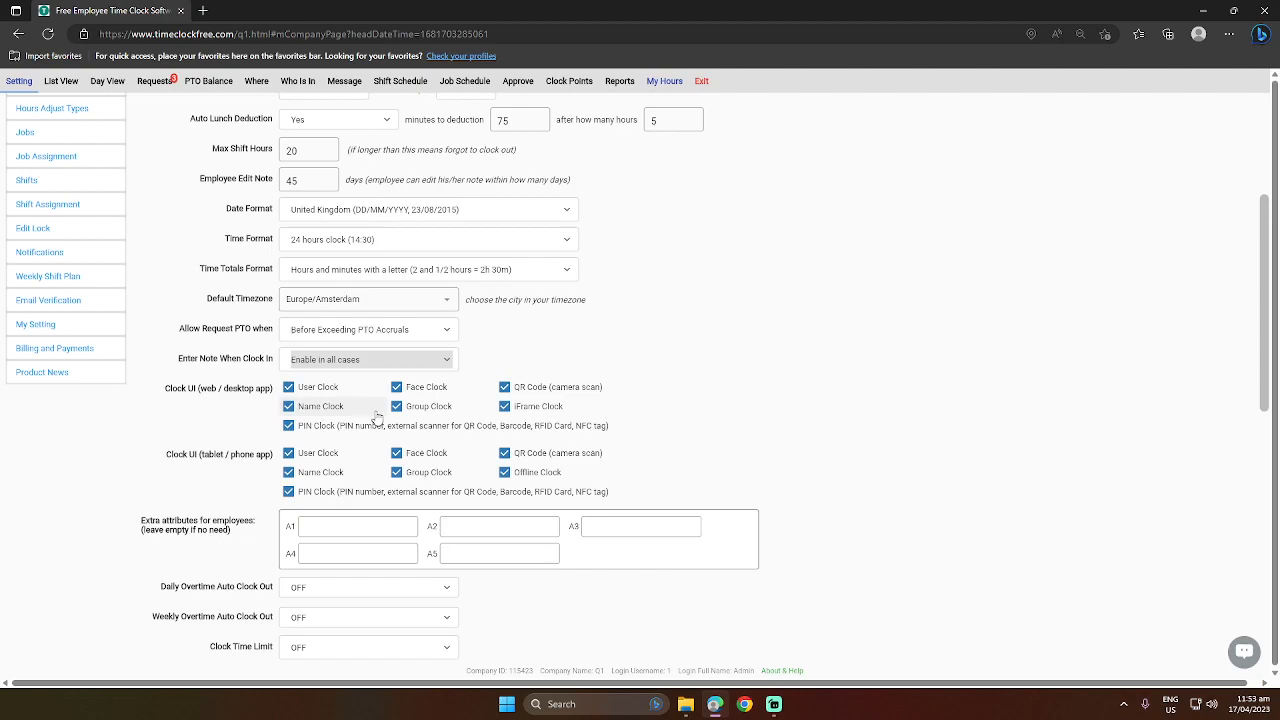
# Turn on both Daily Overtime Auto Clock Out and Weekly Overtime Auto Clock Out.
pyautogui.scroll(-2, 378, 414)
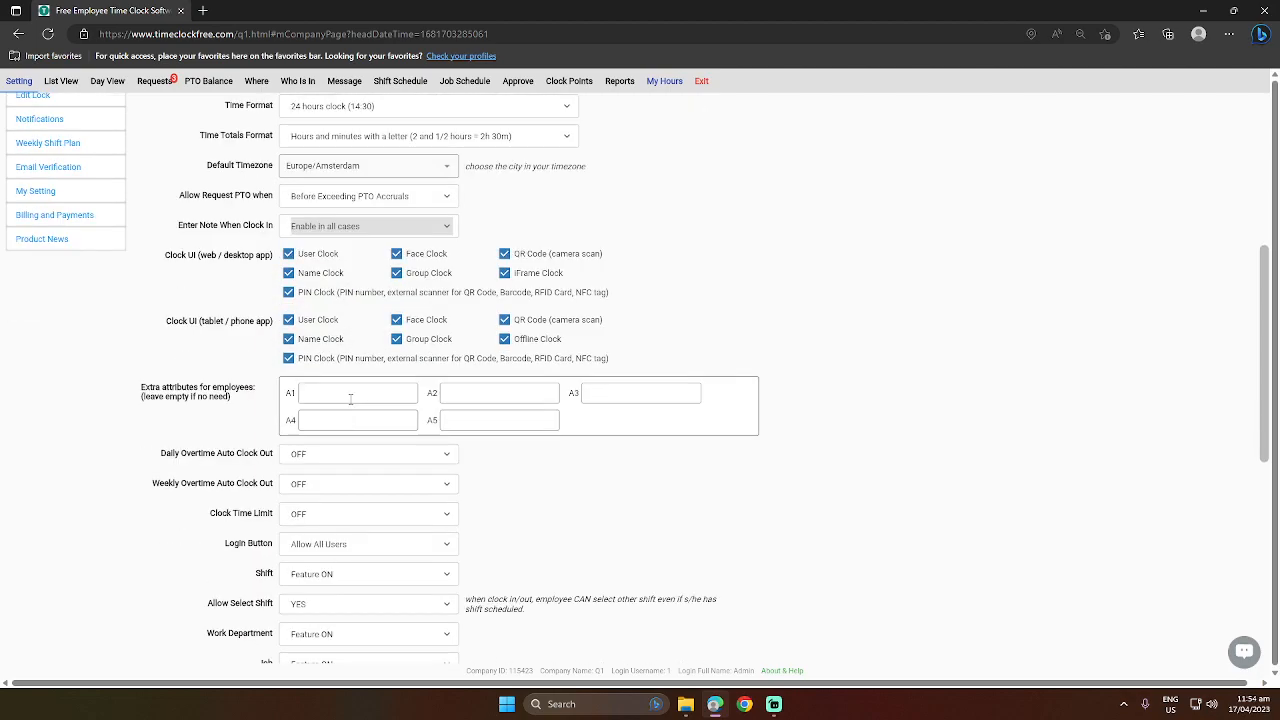
pyautogui.click(350, 398)
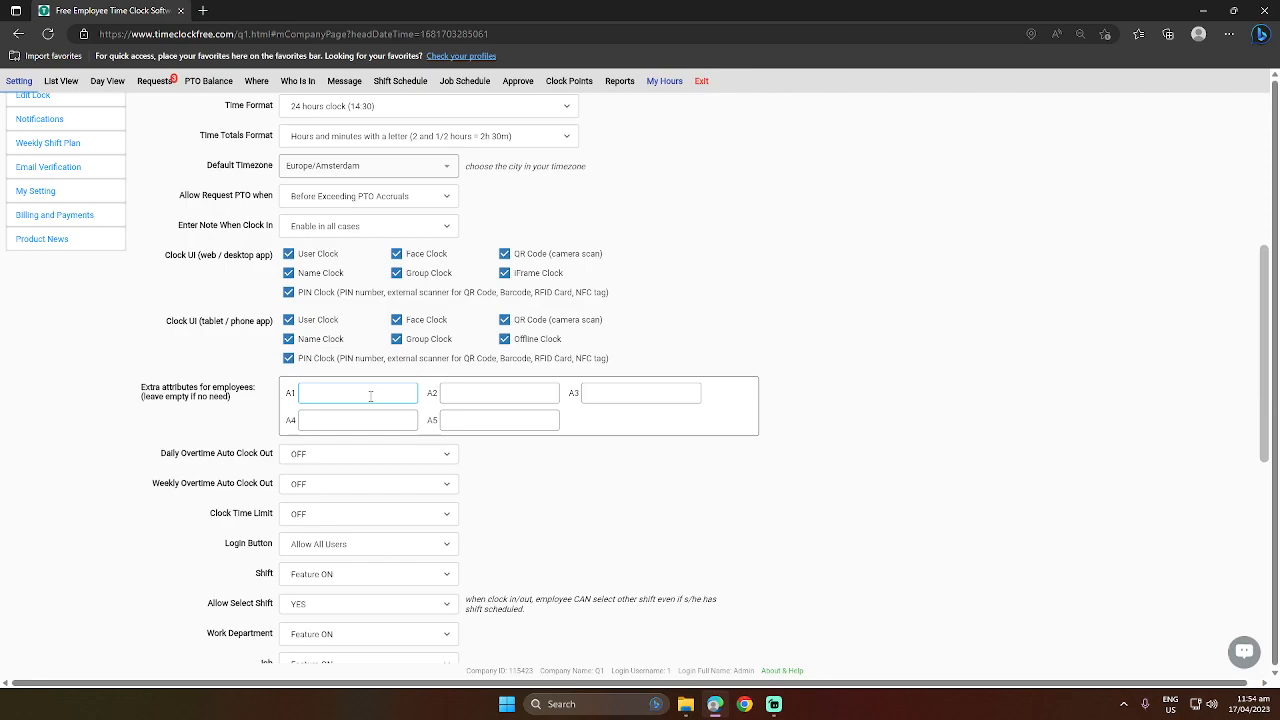
pyautogui.scroll(-1, 370, 396)
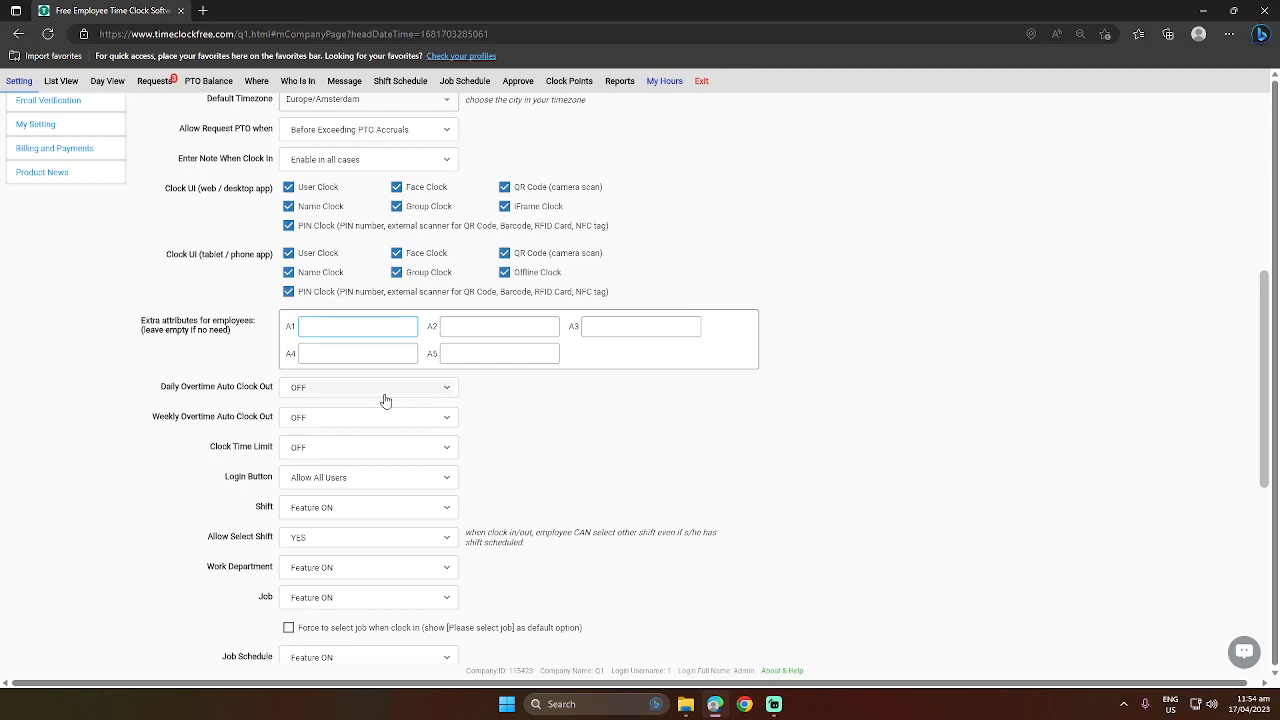
pyautogui.click(334, 390)
pyautogui.click(309, 418)
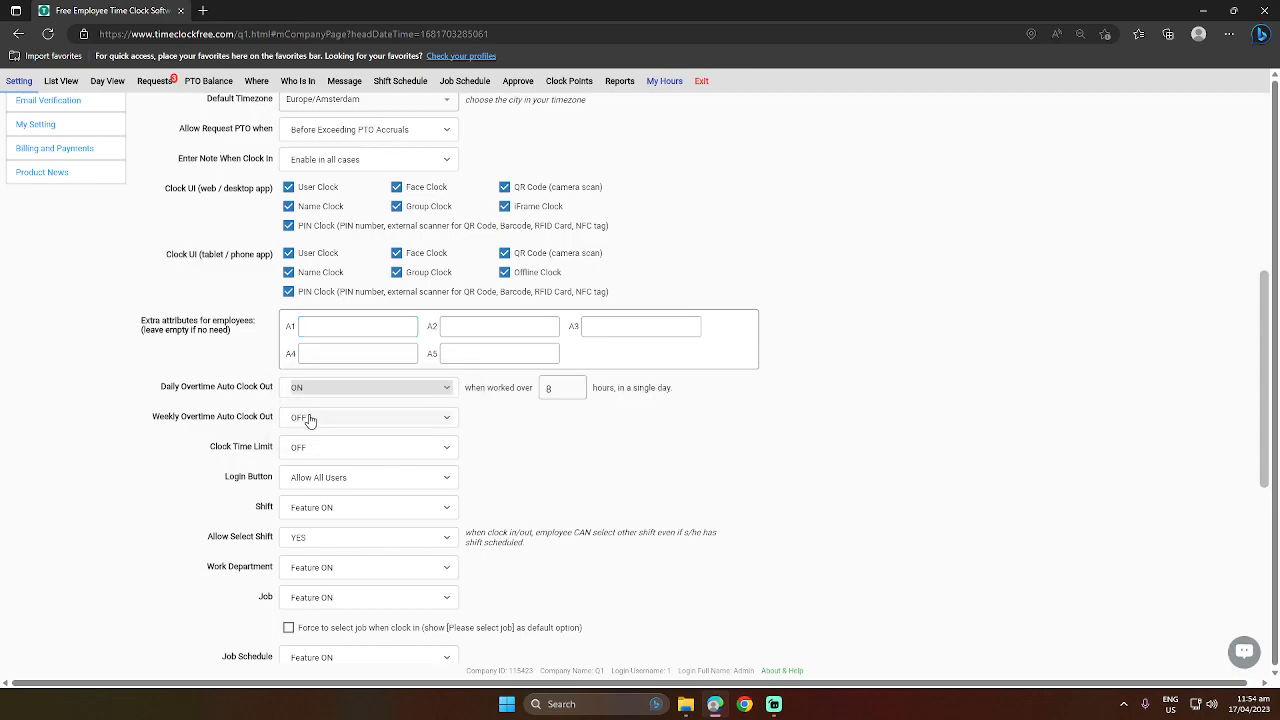
pyautogui.click(309, 420)
pyautogui.click(304, 448)
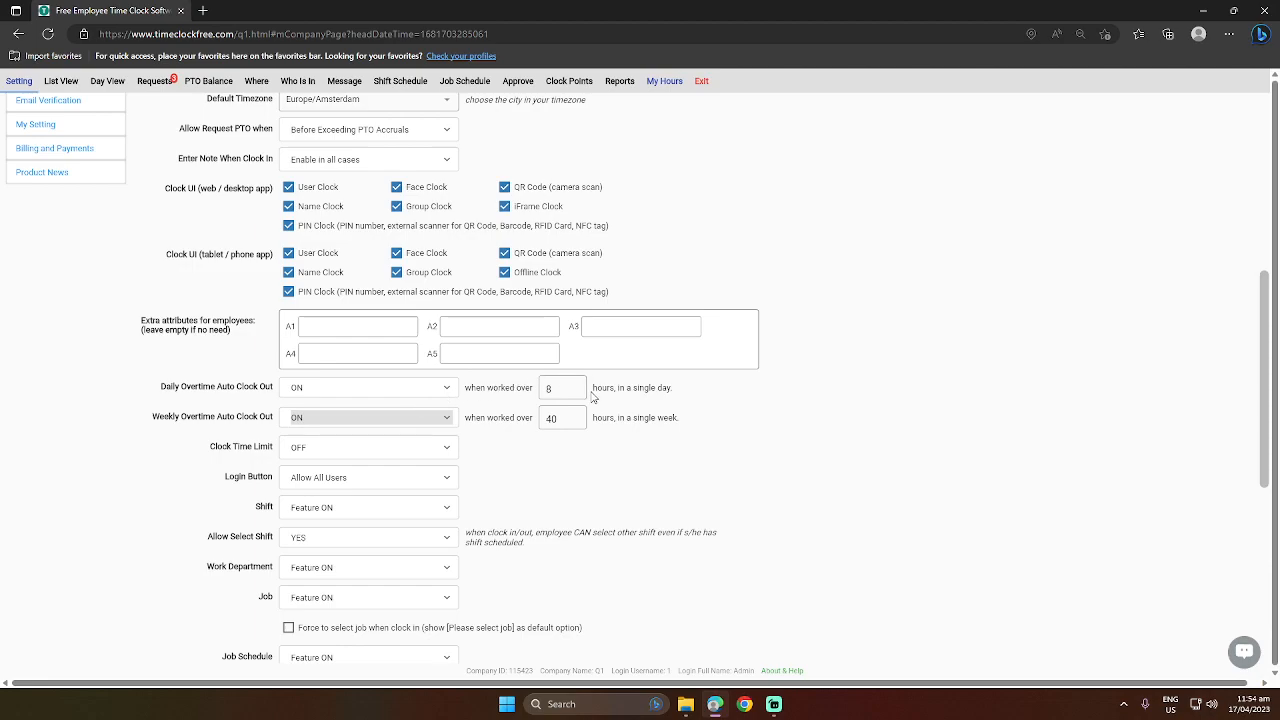
pyautogui.click(558, 388)
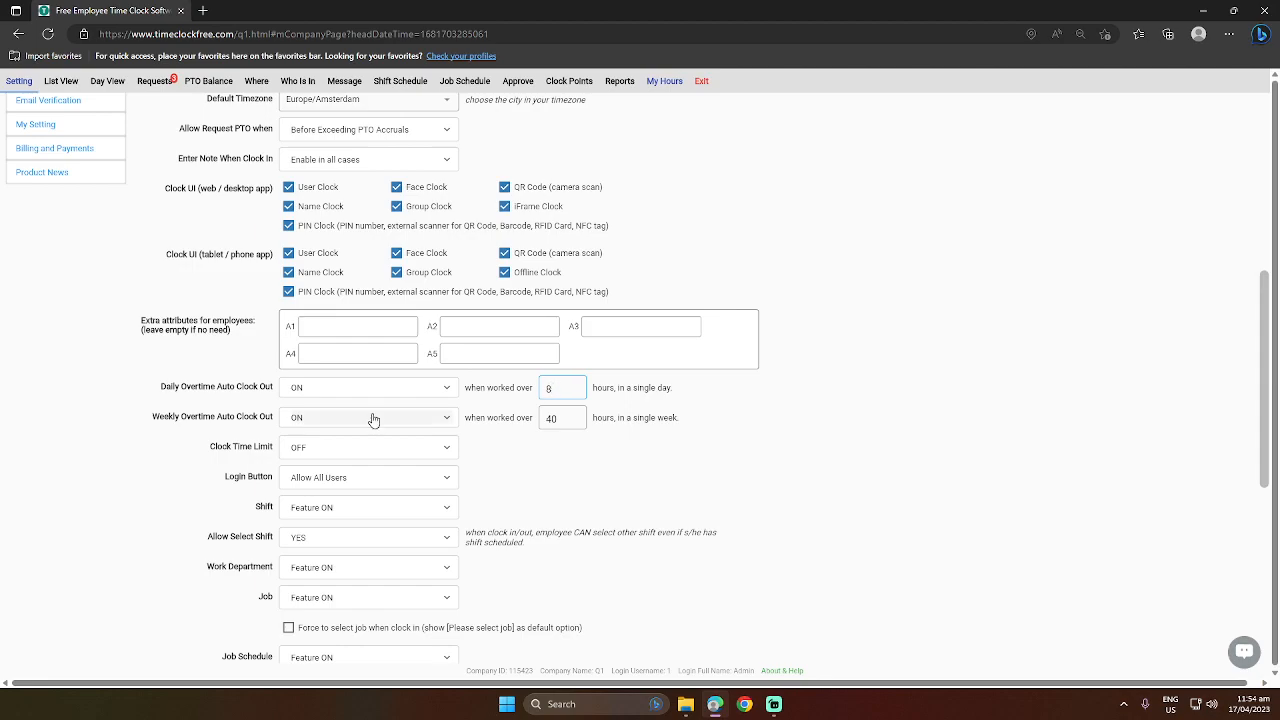
# Turn on Clock Time Limit in the company settings.
pyautogui.scroll(-1, 373, 420)
pyautogui.click(382, 380)
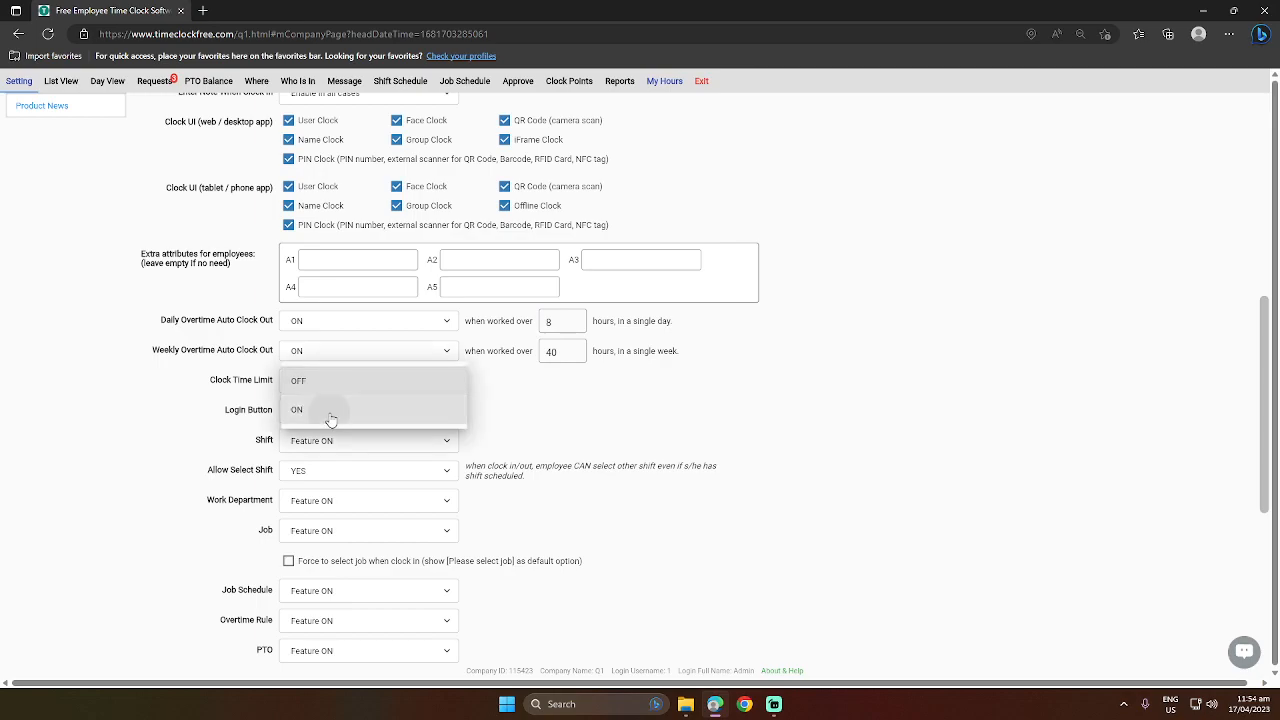
pyautogui.click(331, 417)
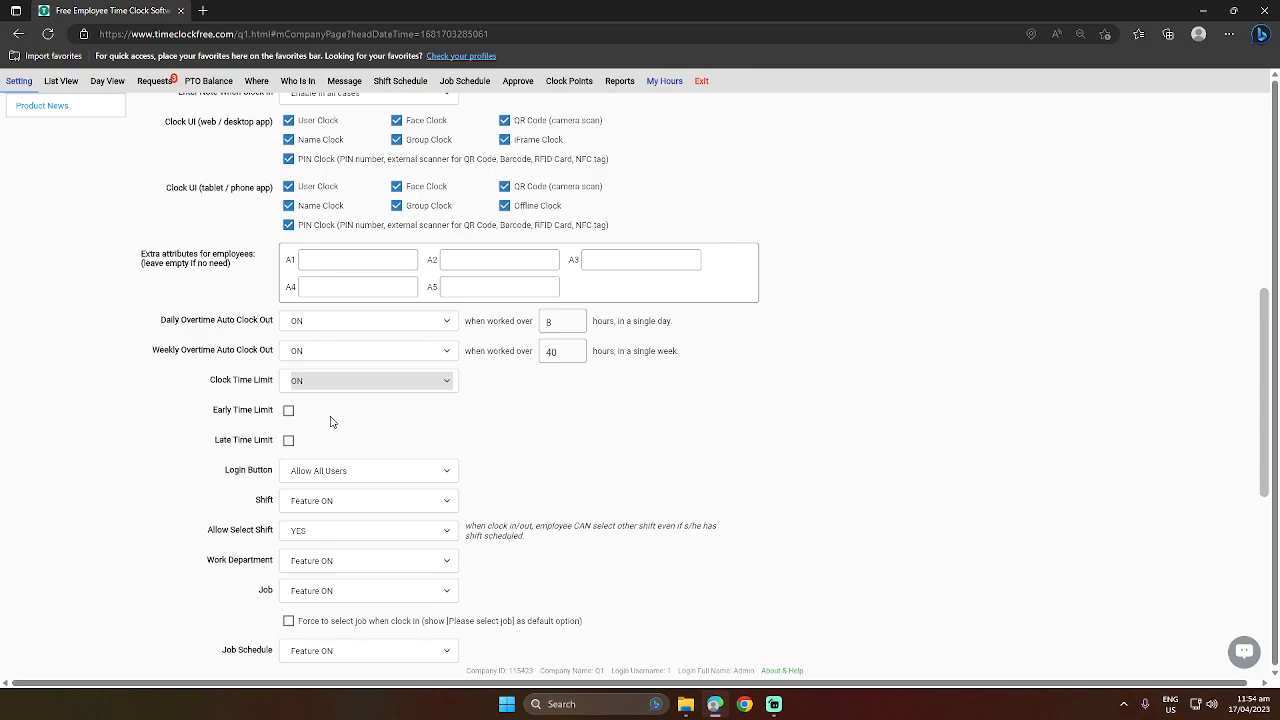
# Enable the Early and Late Time Limits, accepting 12:00 AM for both early-limit times and for the late-limit threshold.
pyautogui.click(288, 410)
pyautogui.click(288, 440)
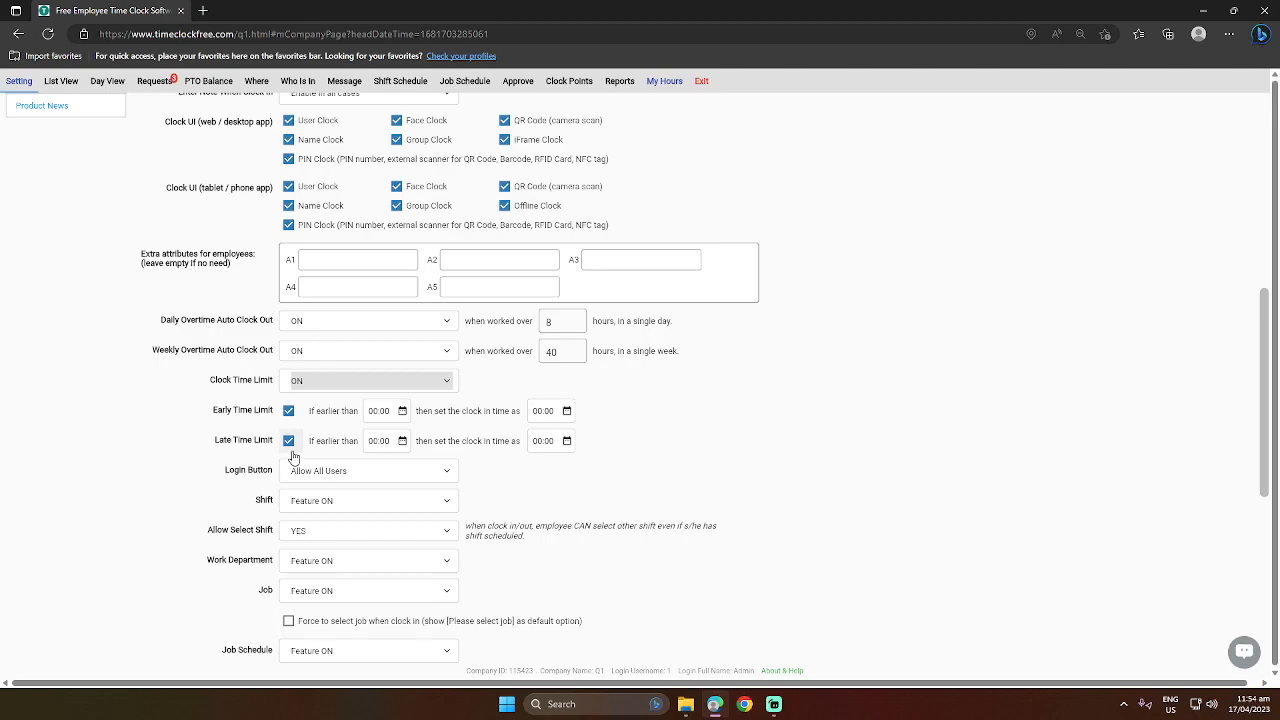
pyautogui.click(402, 414)
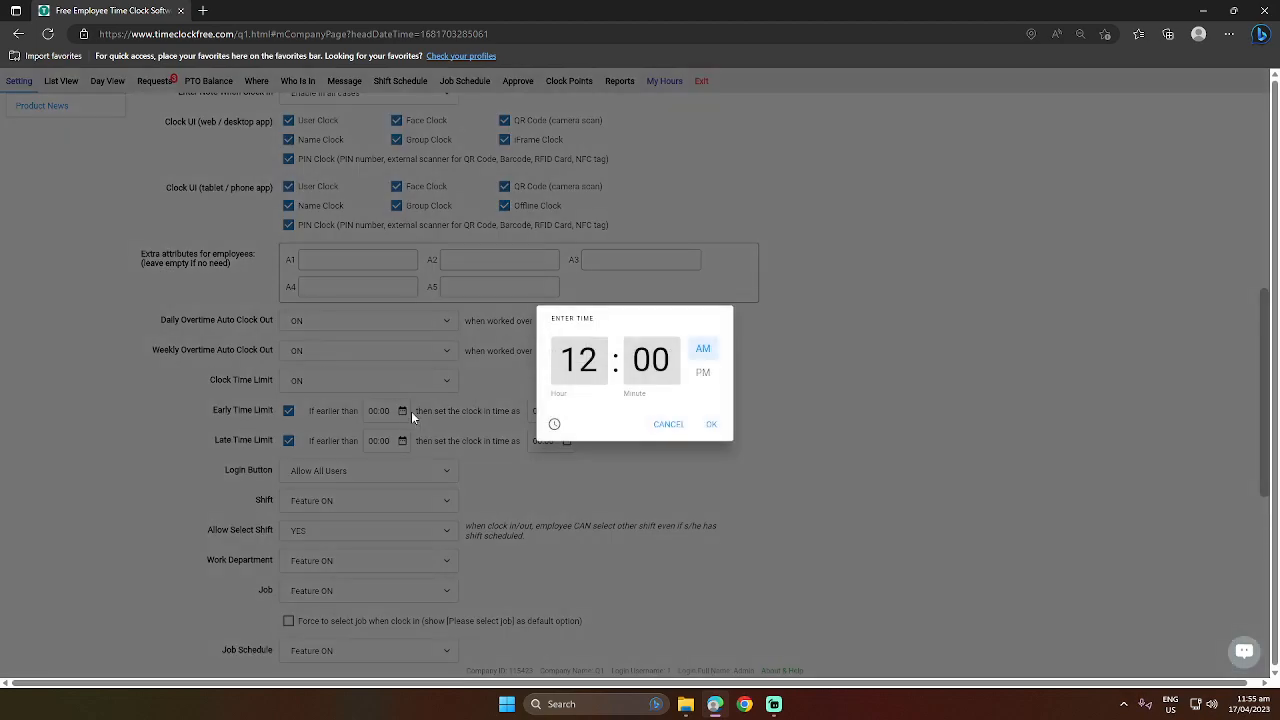
pyautogui.click(710, 427)
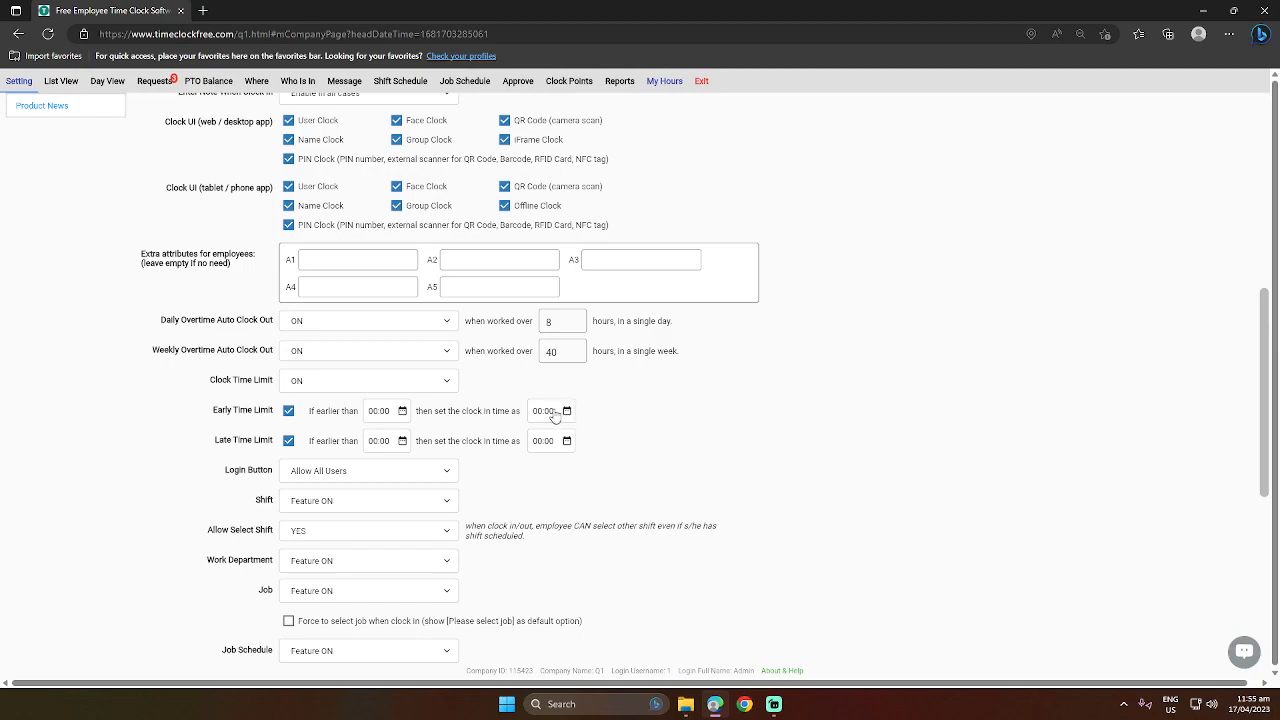
pyautogui.click(561, 413)
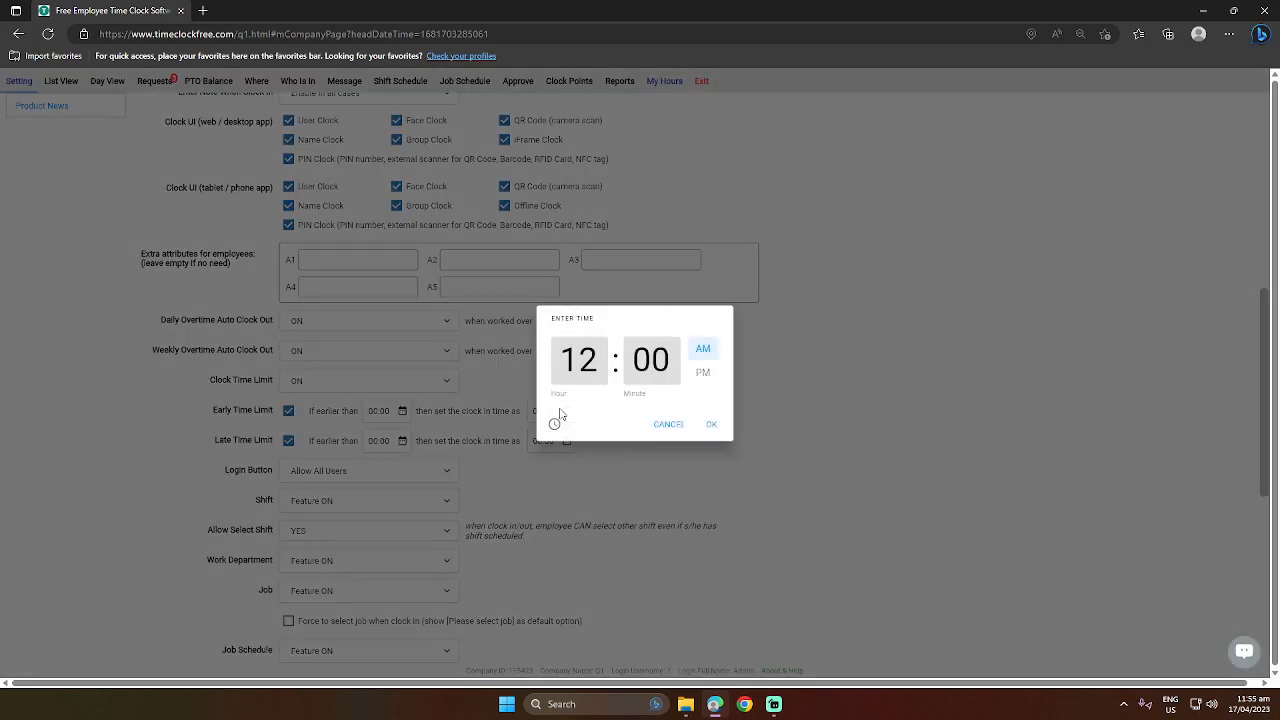
pyautogui.click(711, 426)
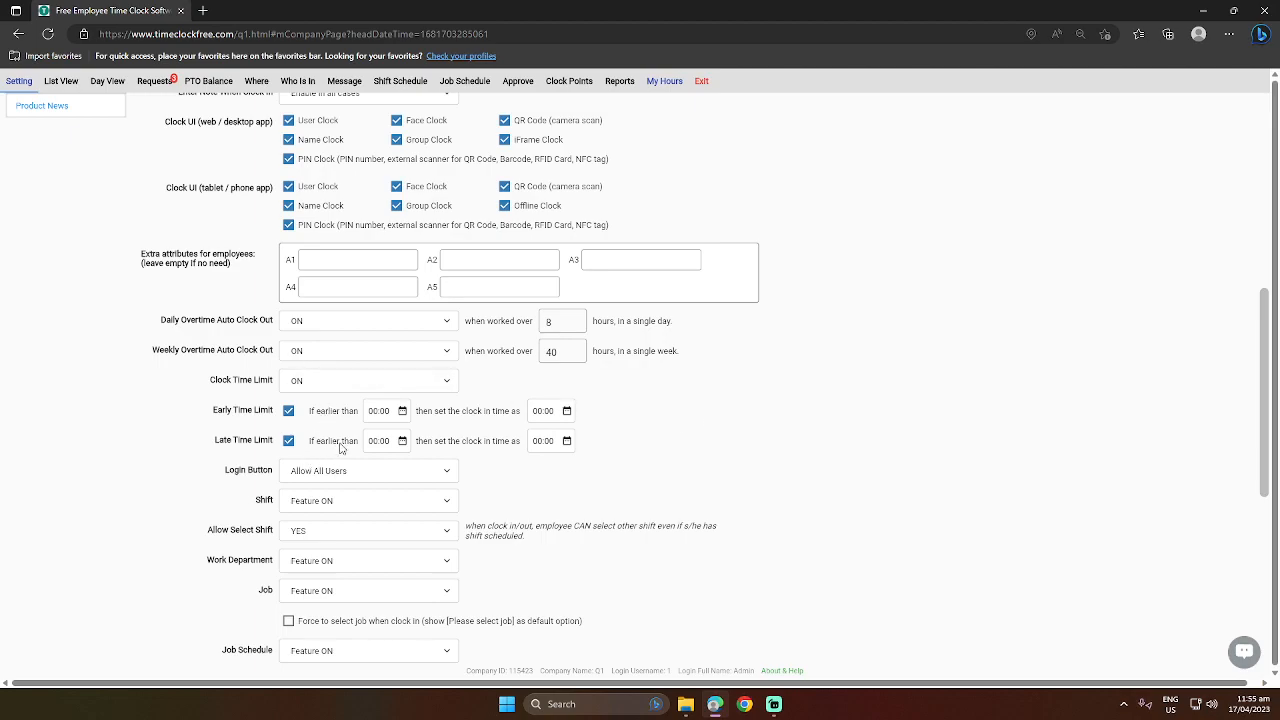
pyautogui.click(401, 441)
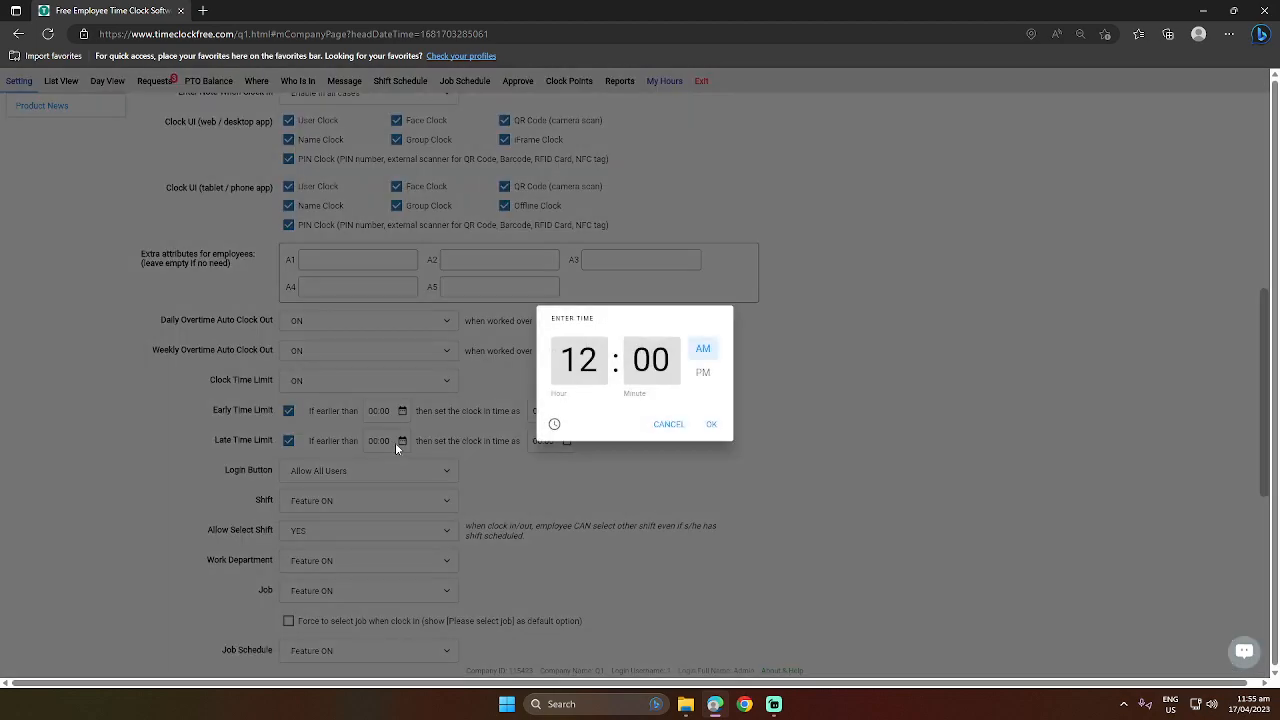
pyautogui.click(710, 424)
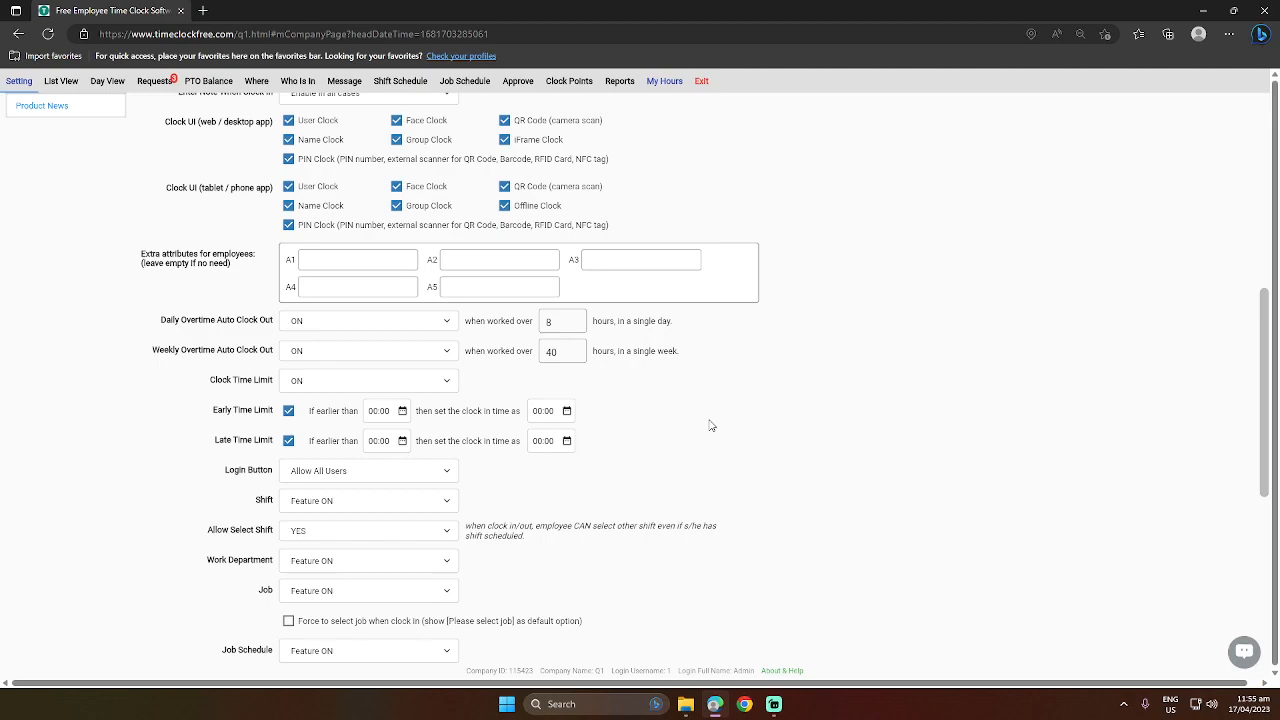
# Review the access options available for the Login Button setting.
pyautogui.scroll(-3, 710, 425)
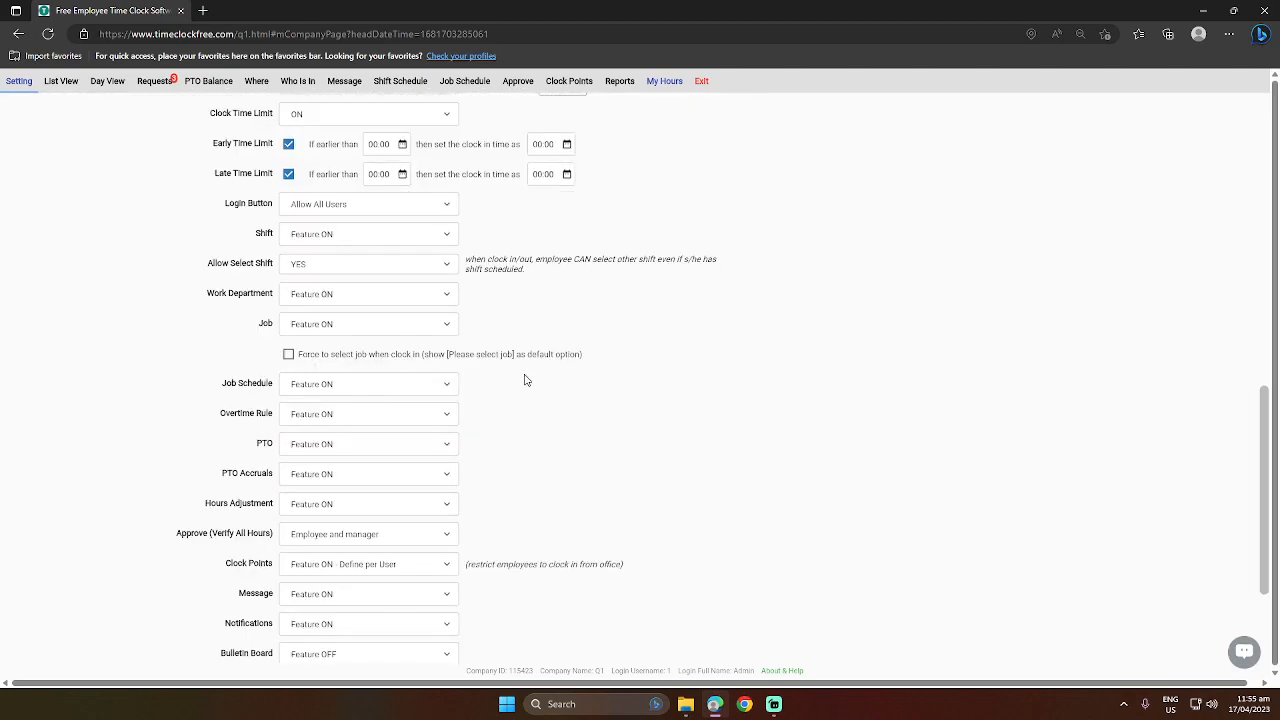
pyautogui.click(407, 206)
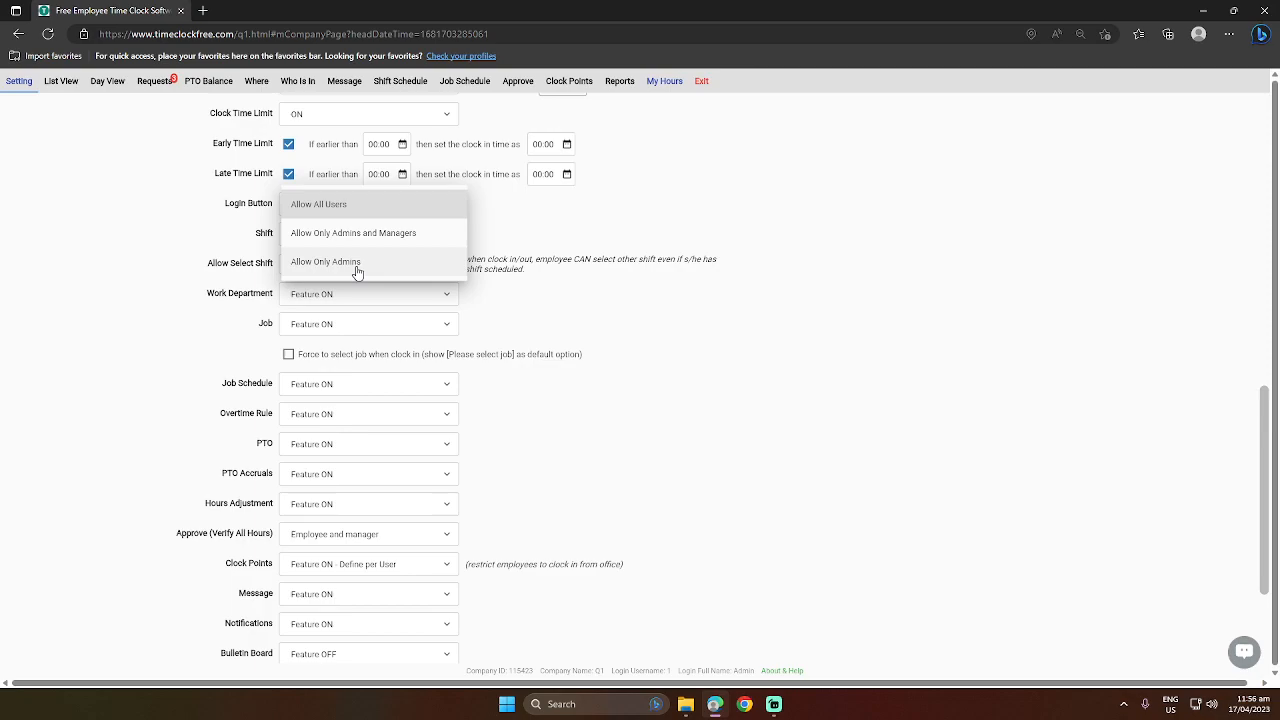
pyautogui.click(708, 247)
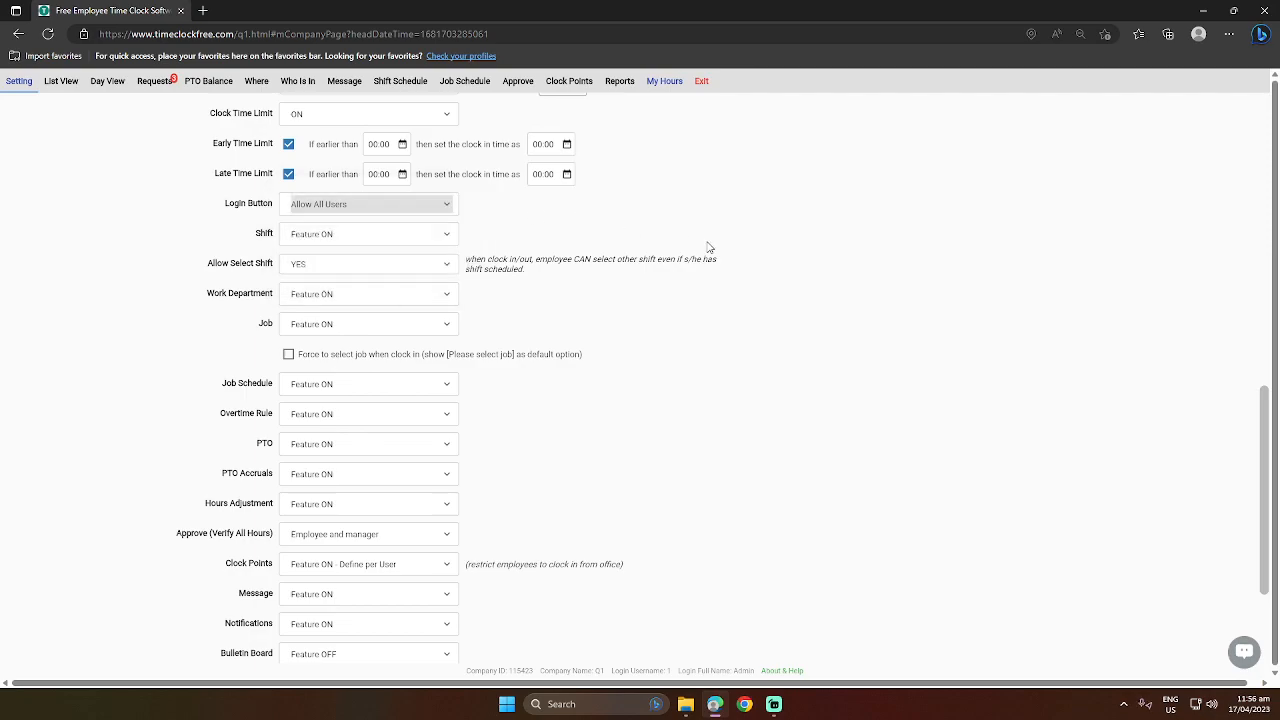
# Set the Shift, Work Department and Job settings to Feature OFF.
pyautogui.click(379, 240)
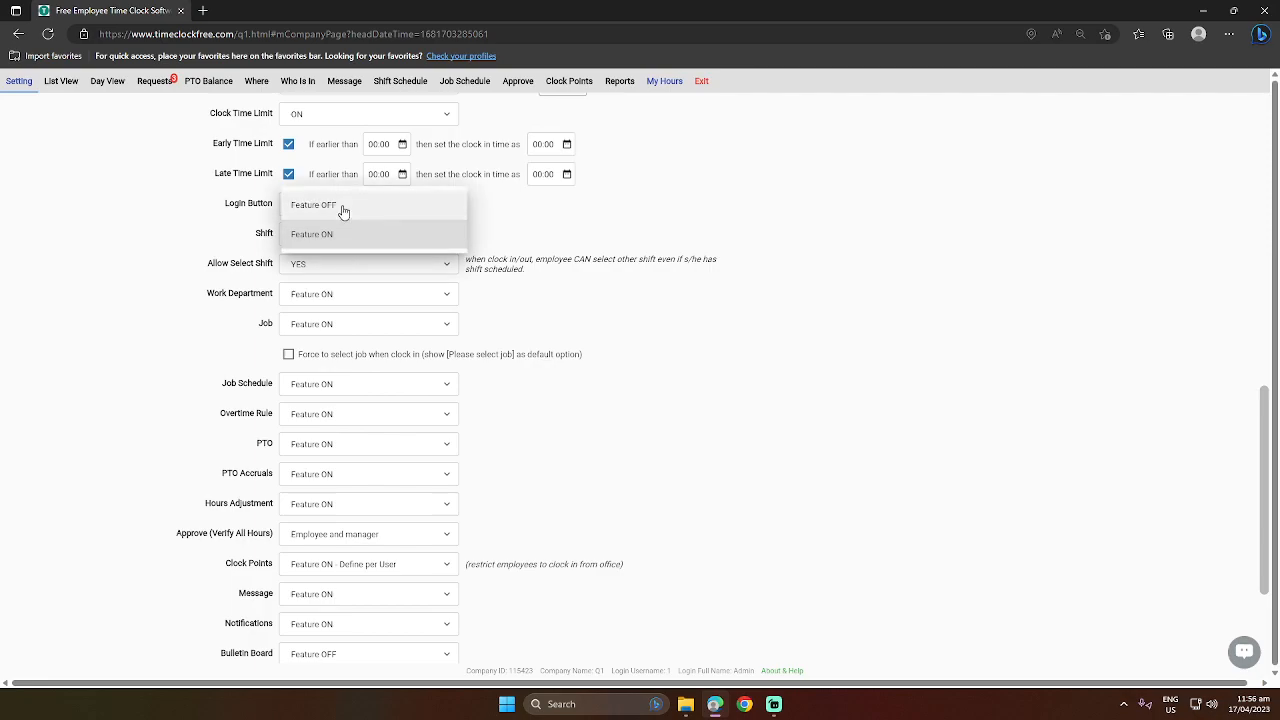
pyautogui.click(341, 206)
pyautogui.click(339, 237)
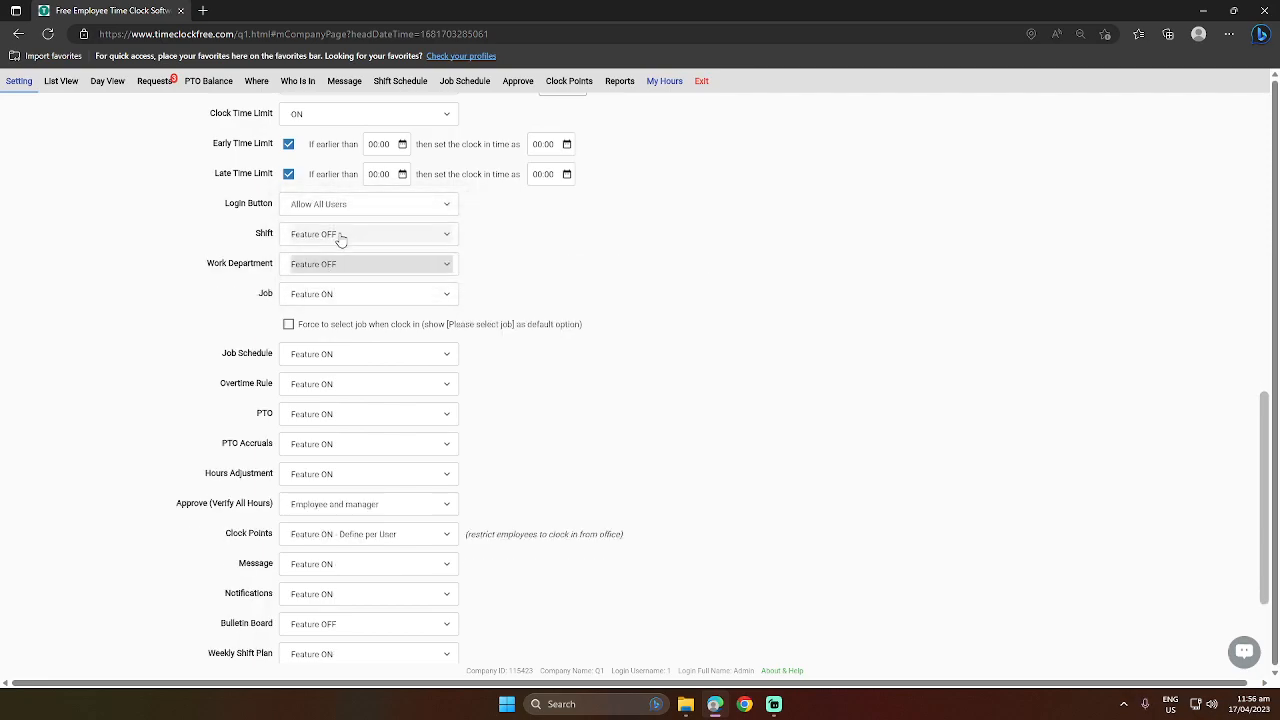
pyautogui.click(332, 294)
pyautogui.click(343, 266)
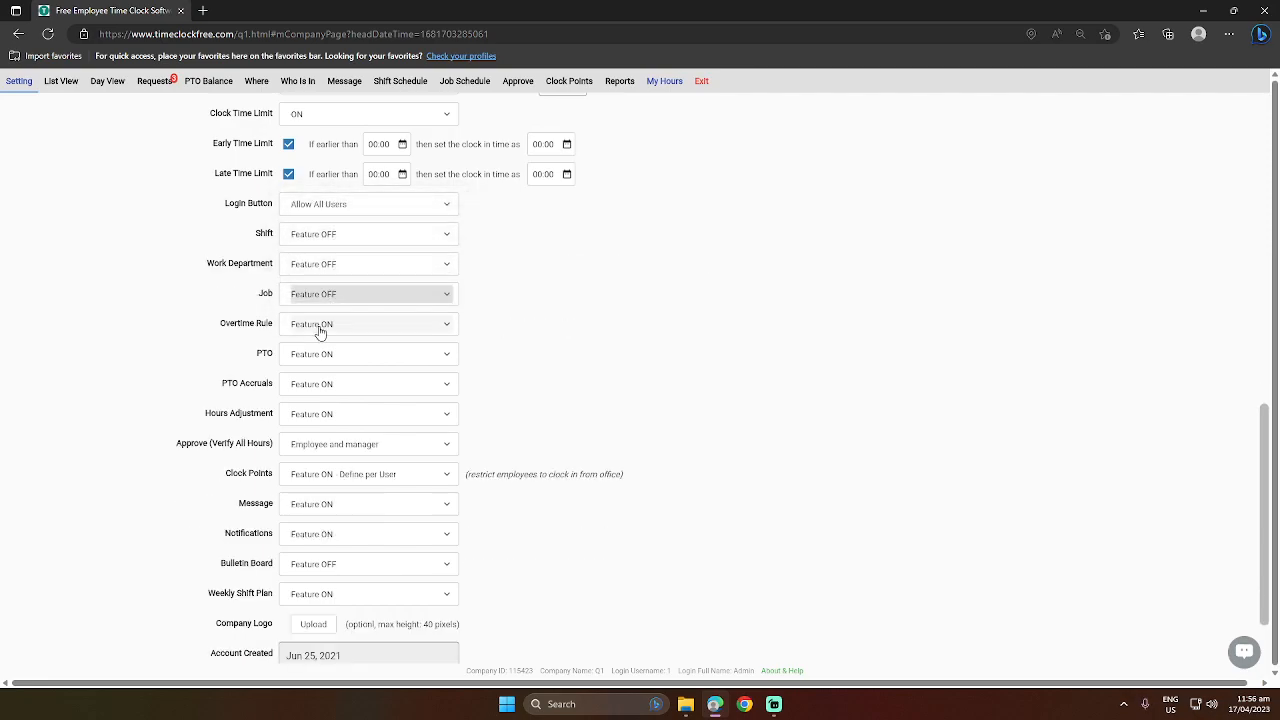
# Switch the Overtime Rule, PTO and Hours Adjustment settings to Feature OFF.
pyautogui.click(325, 326)
pyautogui.click(340, 298)
pyautogui.click(400, 354)
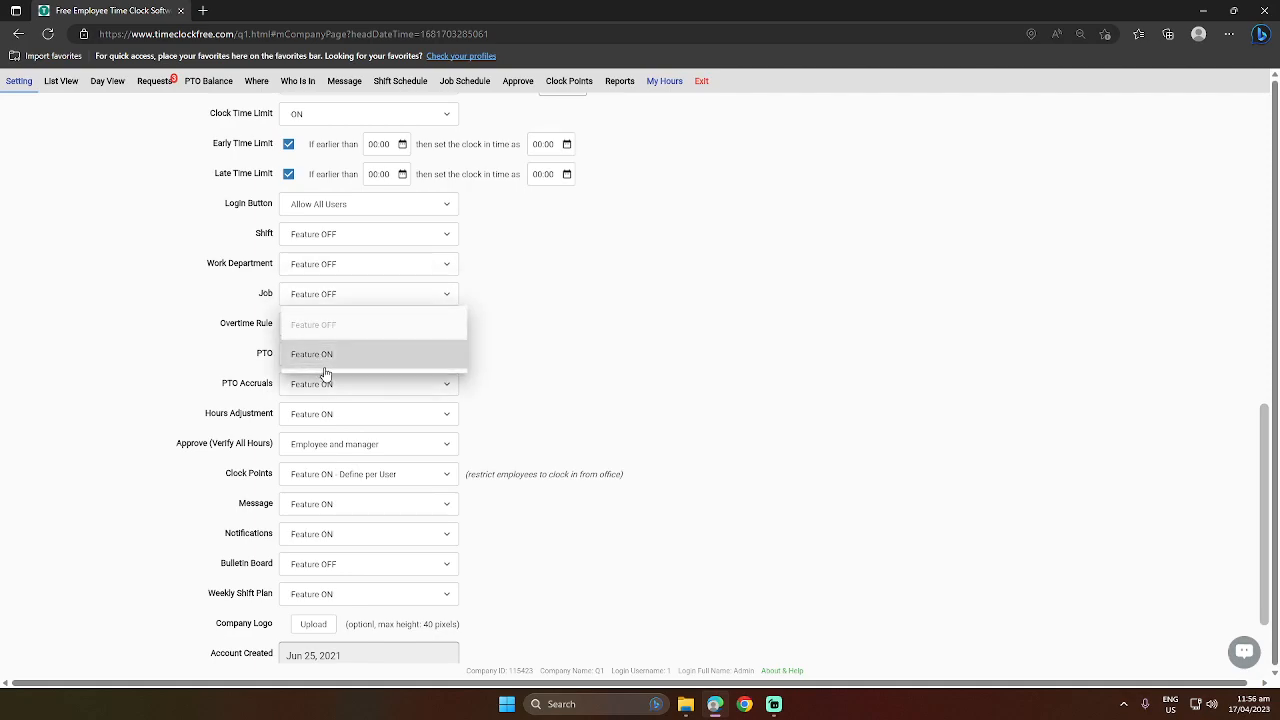
pyautogui.click(350, 328)
pyautogui.click(344, 387)
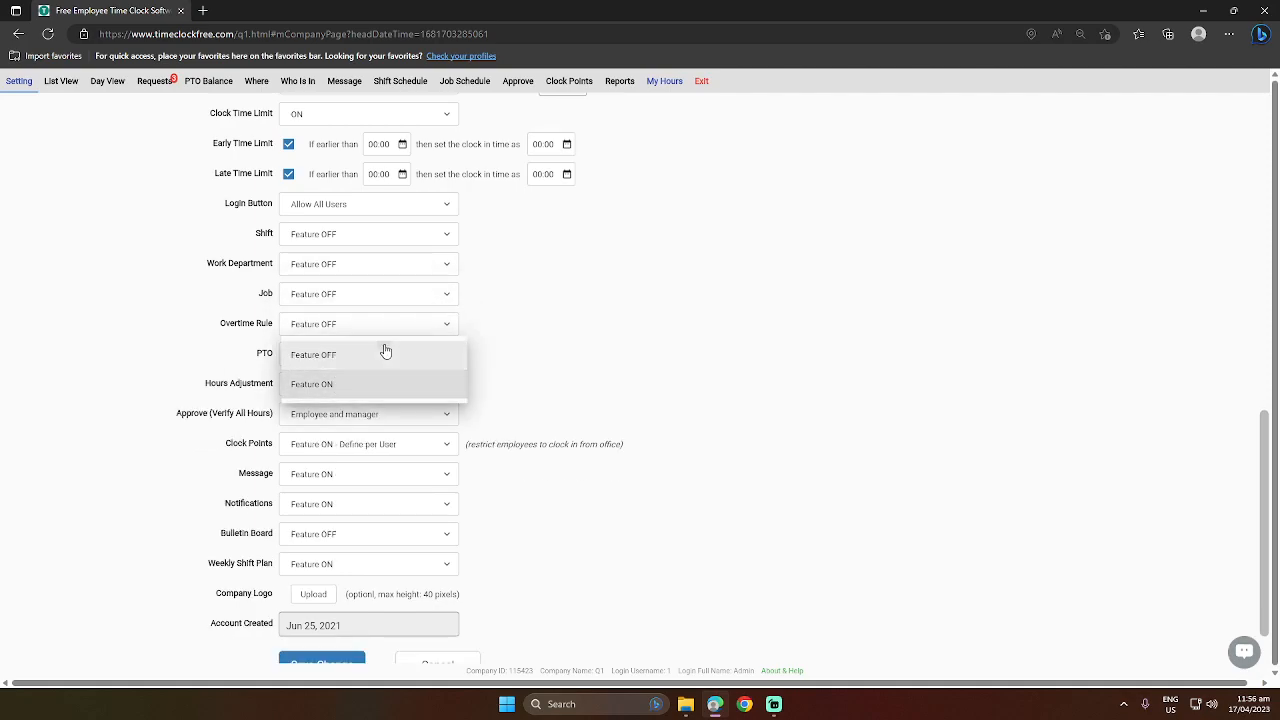
pyautogui.click(386, 352)
# Turn off the Approve (Verify All Hours), Clock Points, Message and Notifications features.
pyautogui.click(350, 425)
pyautogui.click(380, 362)
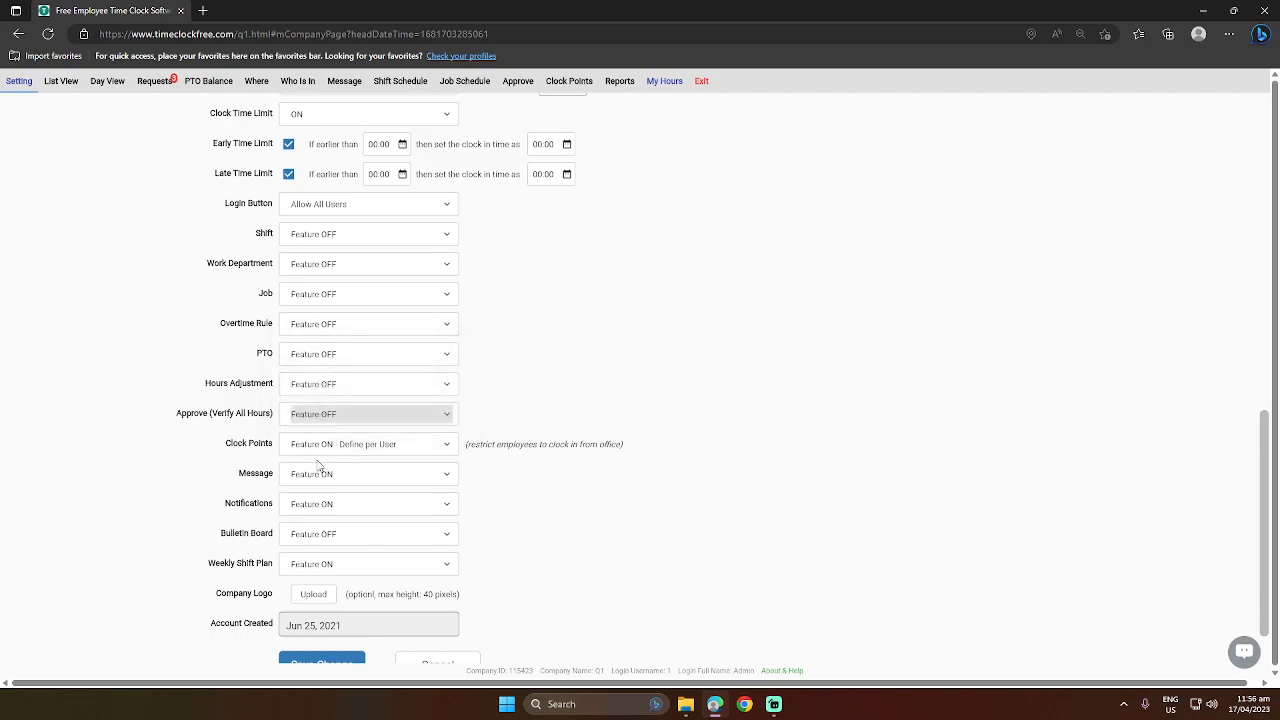
pyautogui.click(318, 445)
pyautogui.click(352, 396)
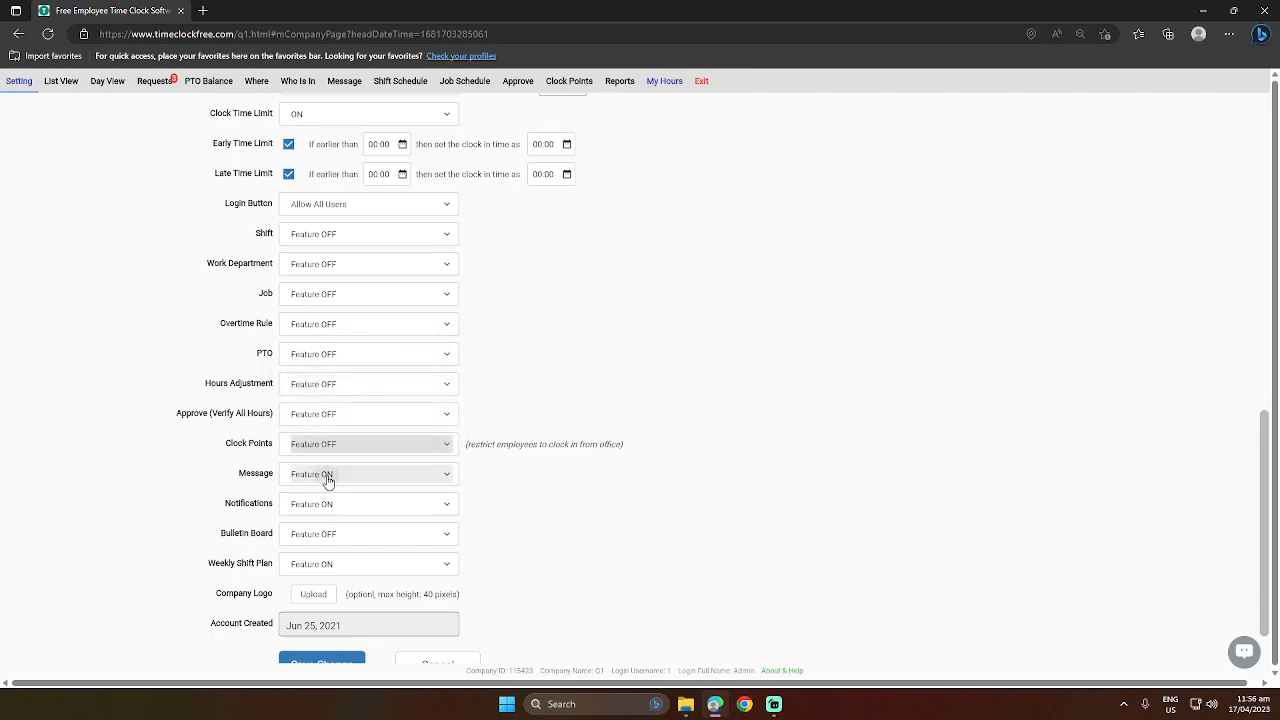
pyautogui.click(326, 480)
pyautogui.click(371, 446)
pyautogui.click(337, 500)
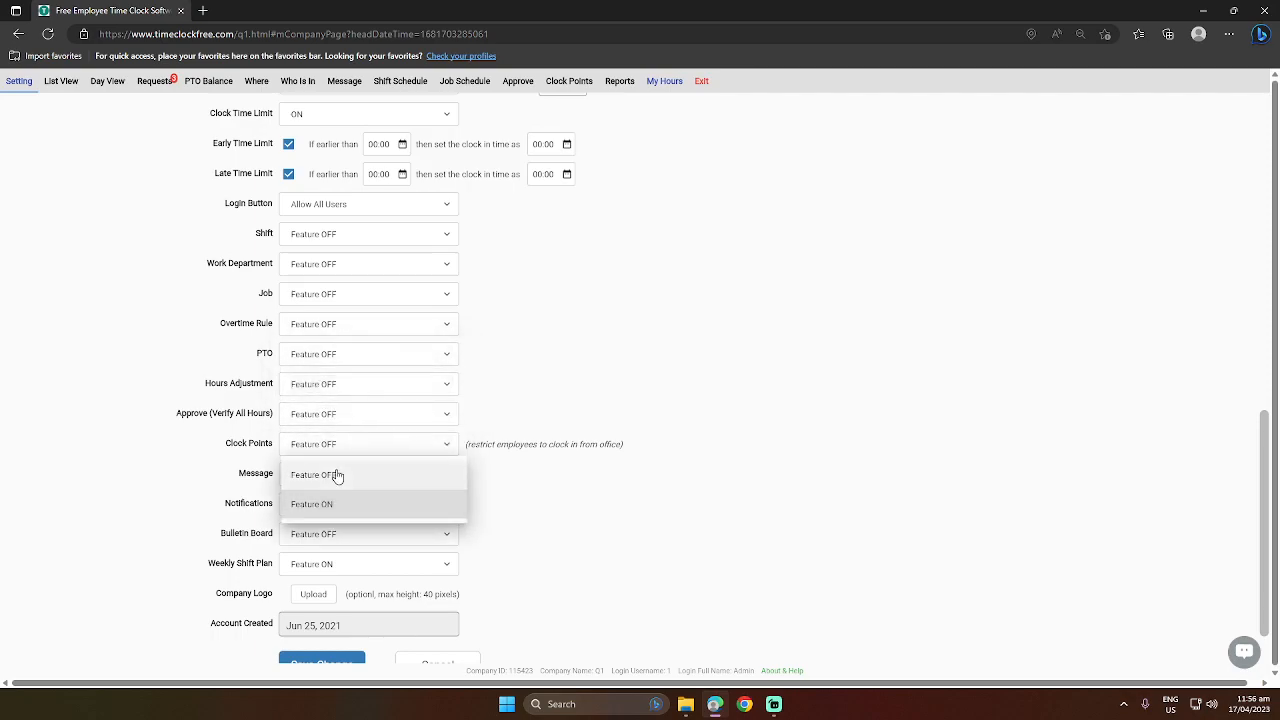
pyautogui.click(337, 474)
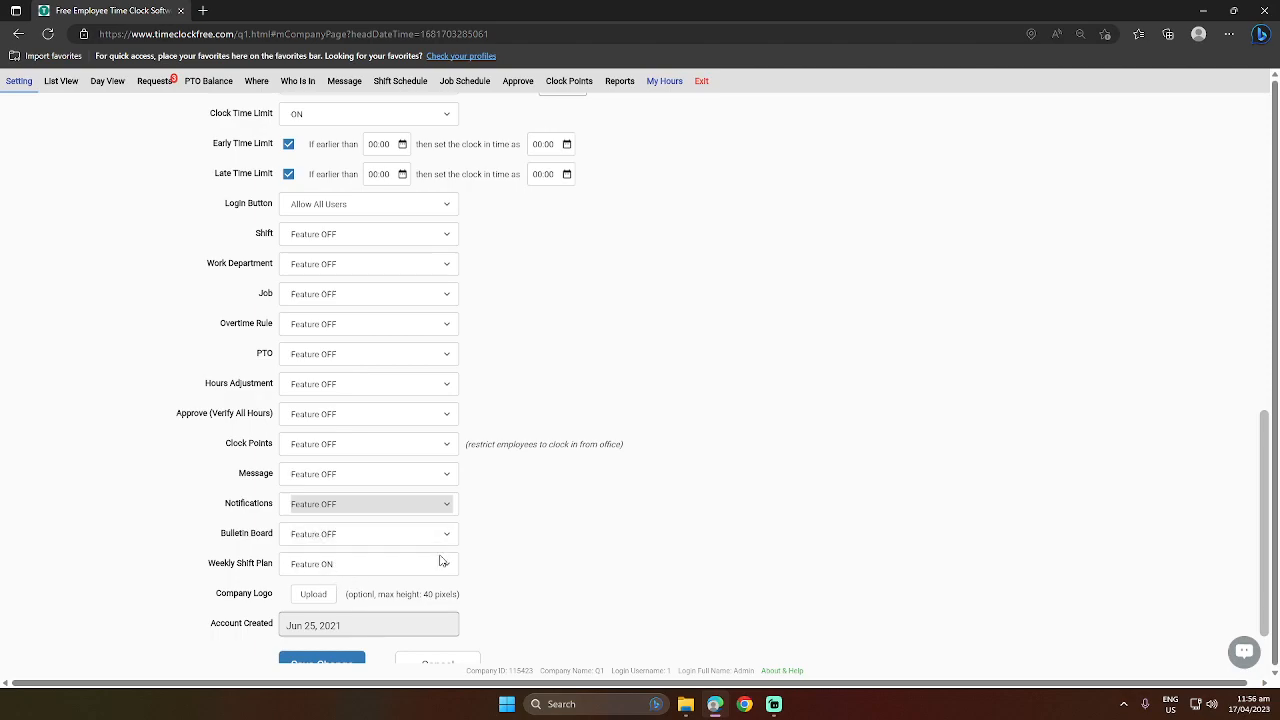
pyautogui.scroll(5, 702, 497)
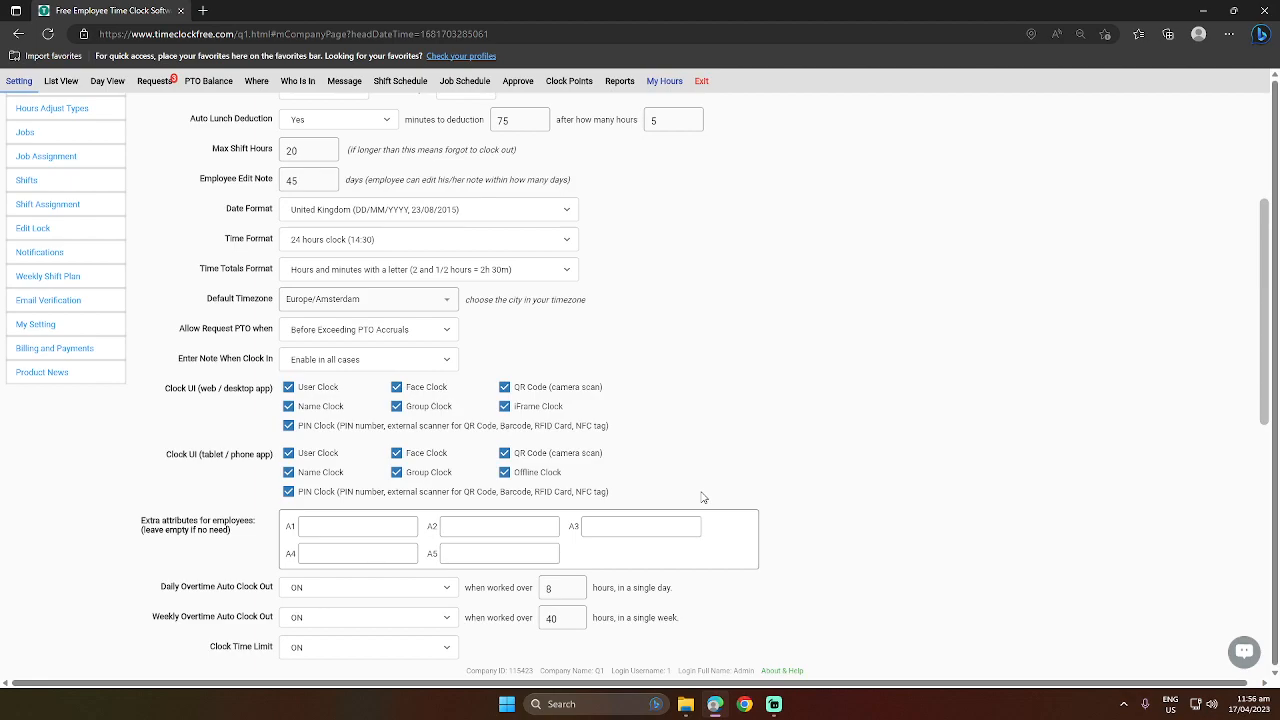
pyautogui.scroll(3, 706, 493)
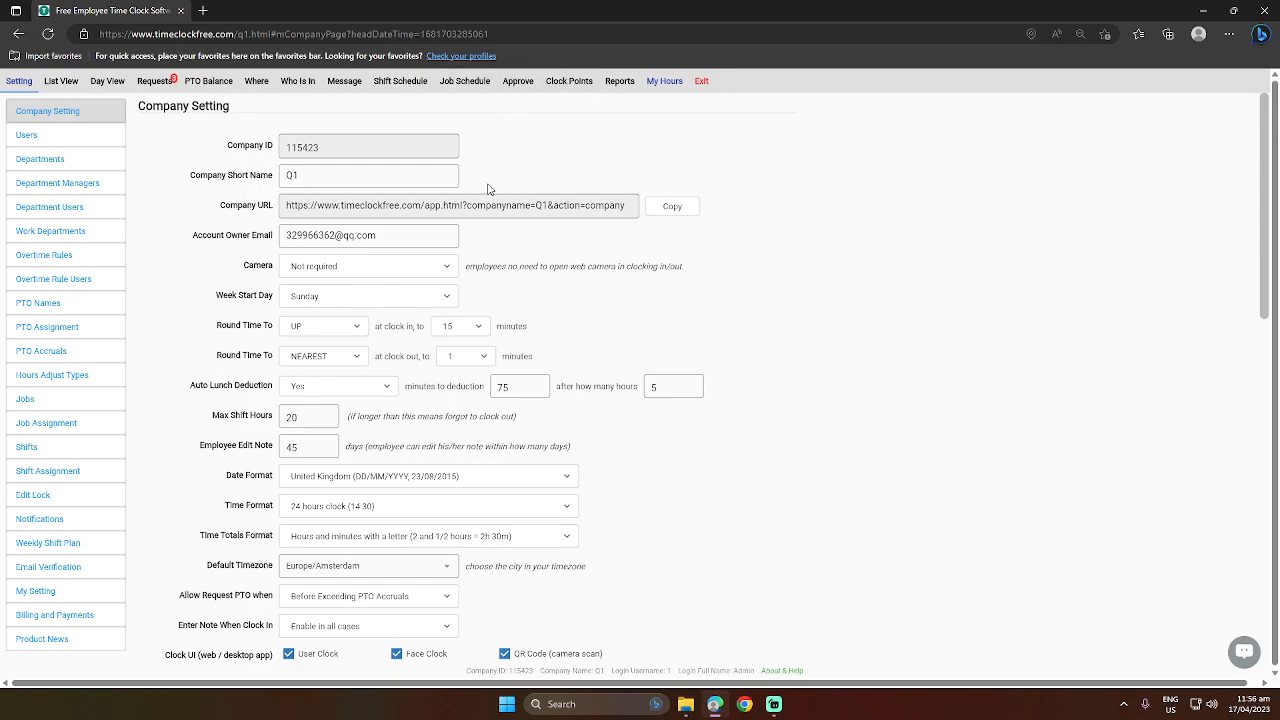
pyautogui.scroll(-2, 580, 295)
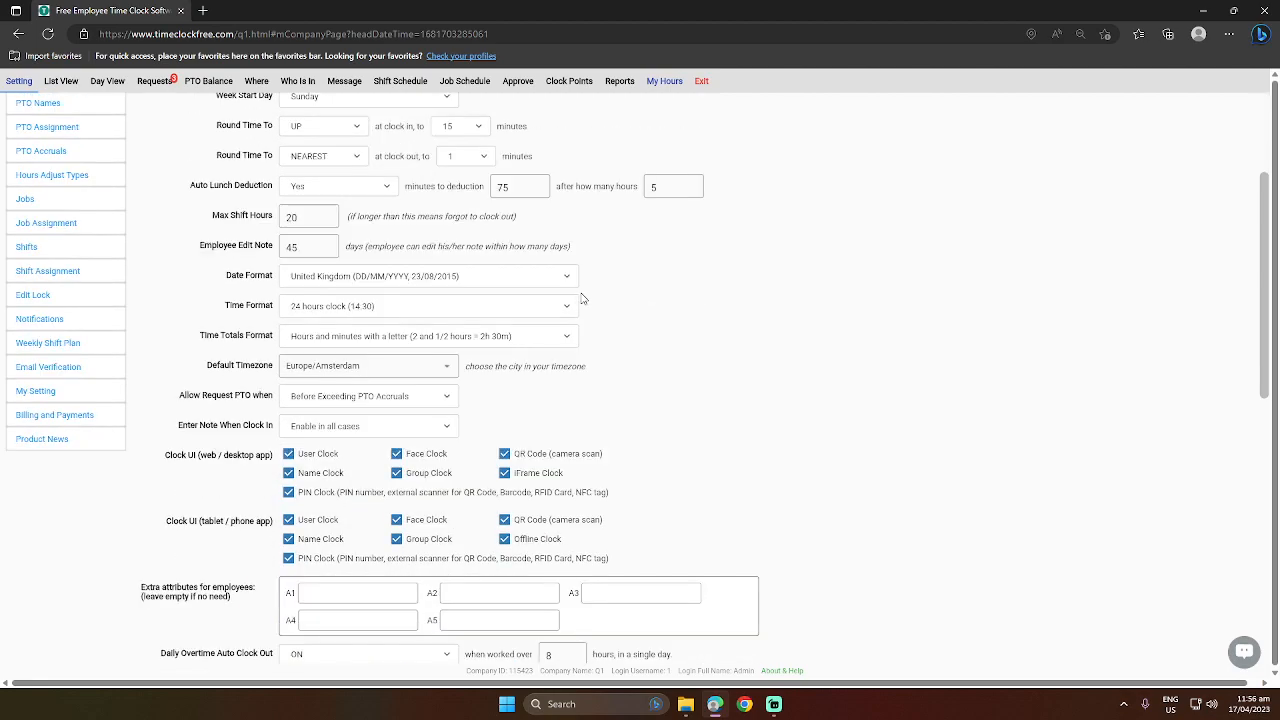
pyautogui.scroll(3, 583, 297)
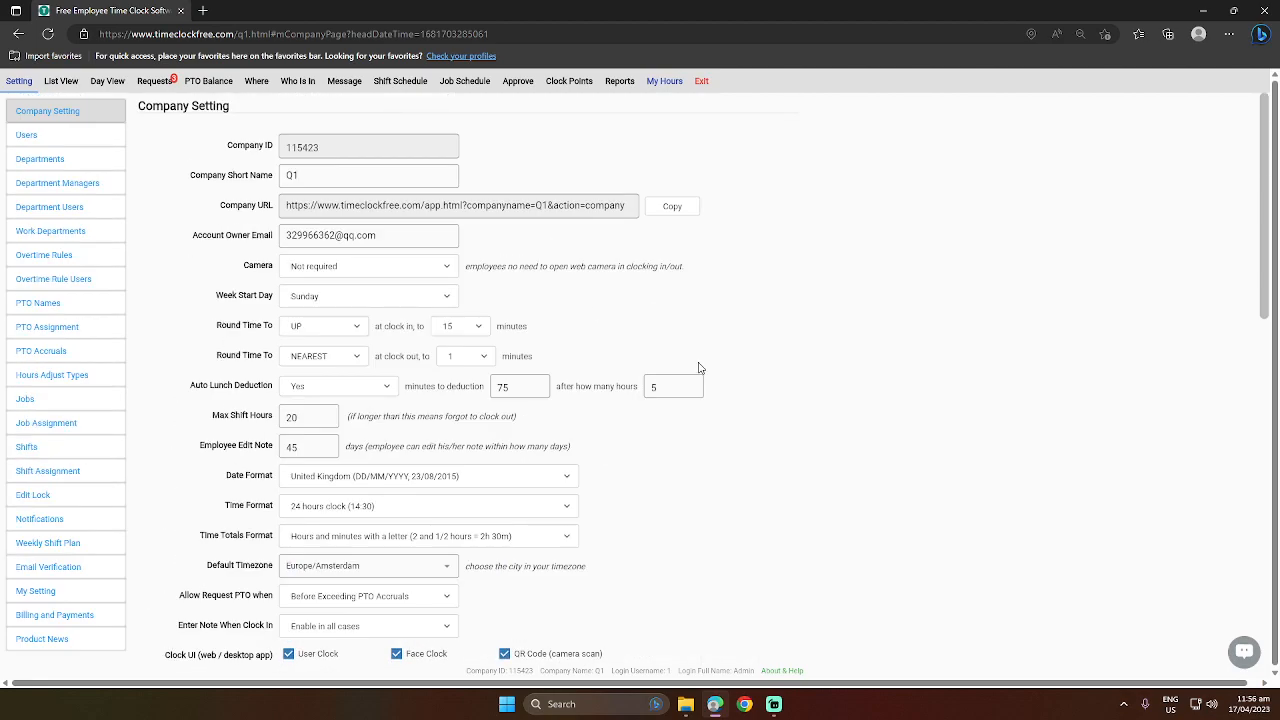